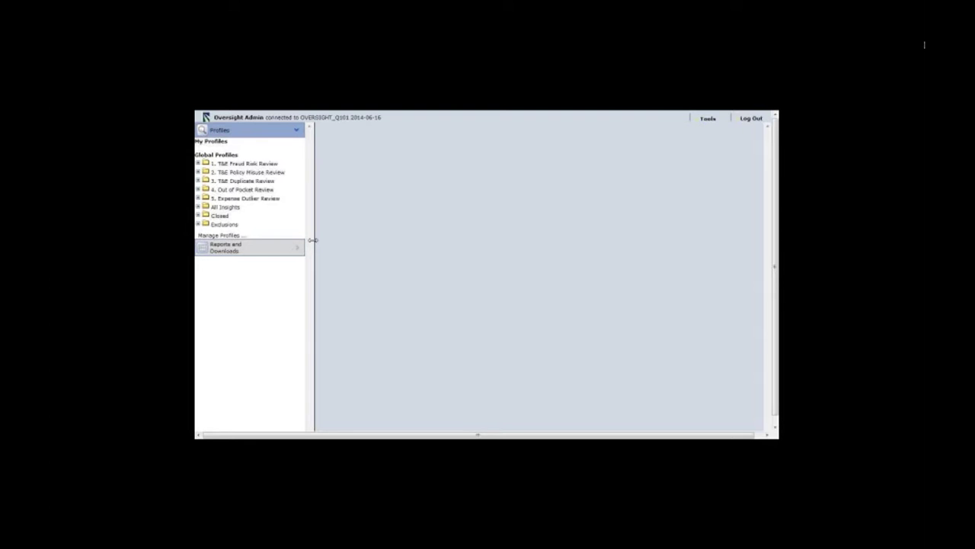
- Expand the 1. T&E Fraud Risk Review folder in Global Profiles and open its MCC Summary profile
{"action": "left_click_drag", "start_coordinate": [312, 240], "coordinate": [304, 242]}
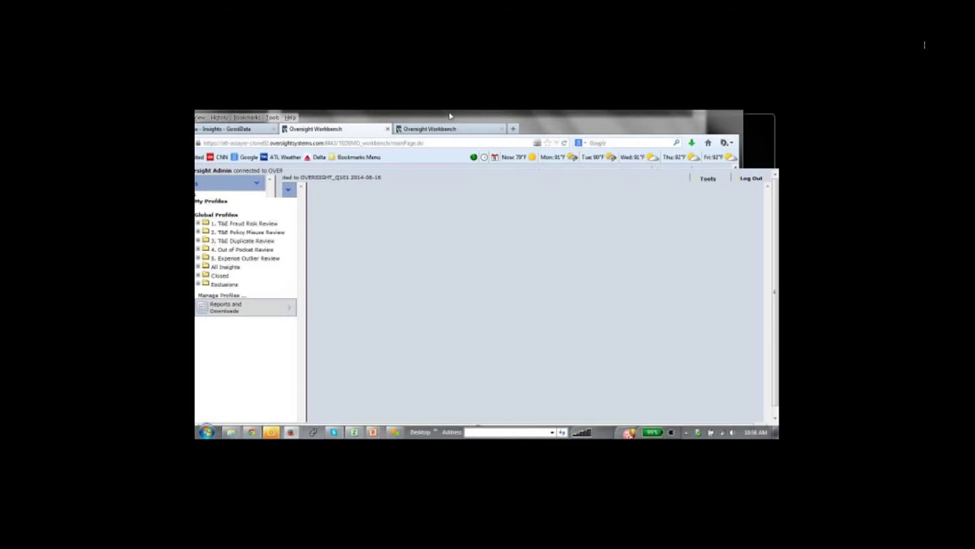
{"action": "left_click_drag", "start_coordinate": [449, 116], "coordinate": [523, 116]}
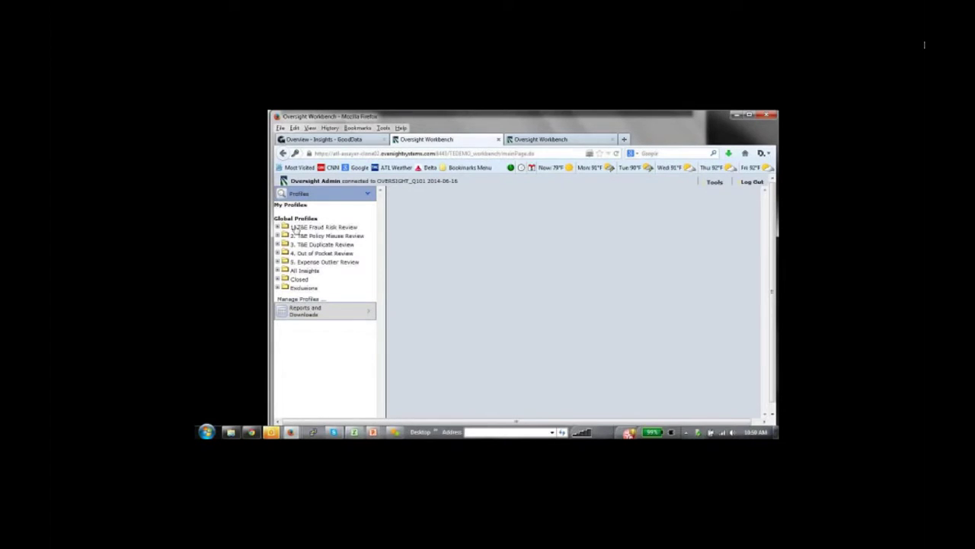
{"action": "left_click", "coordinate": [279, 230]}
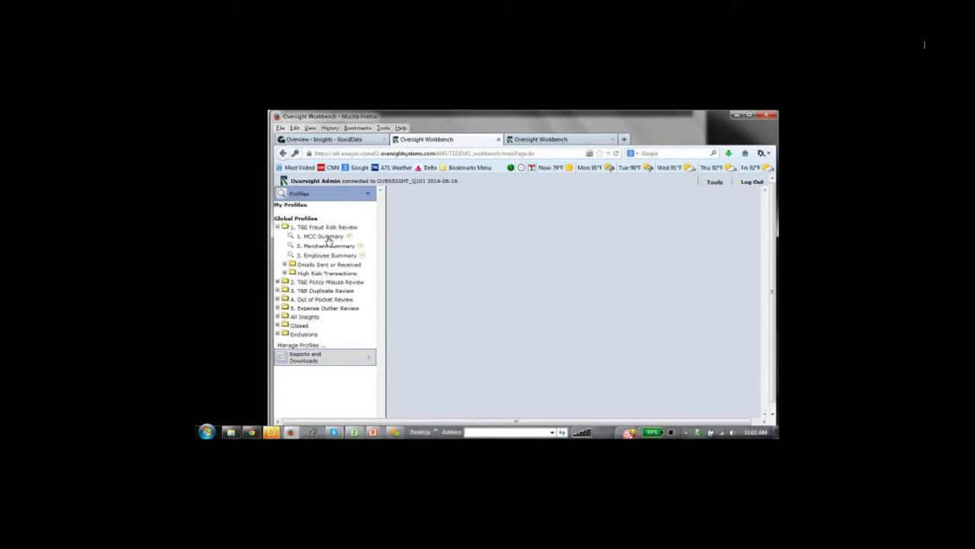
{"action": "left_click", "coordinate": [324, 236]}
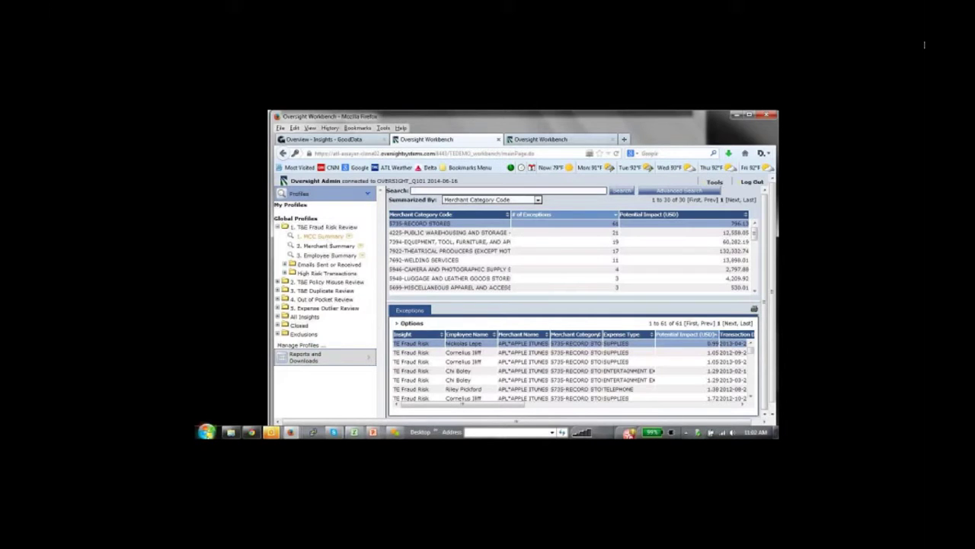
{"action": "right_click", "coordinate": [206, 431]}
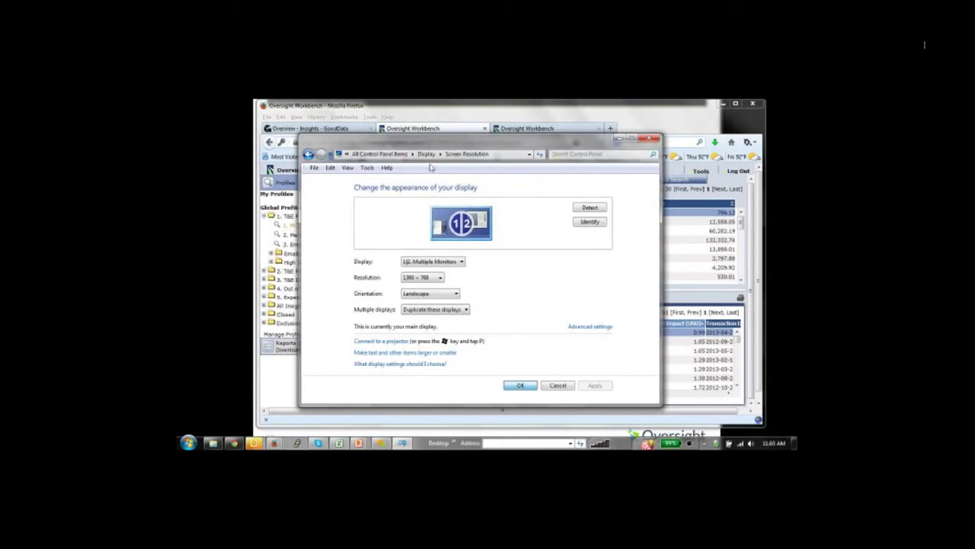
{"action": "key", "text": "alt+Left"}
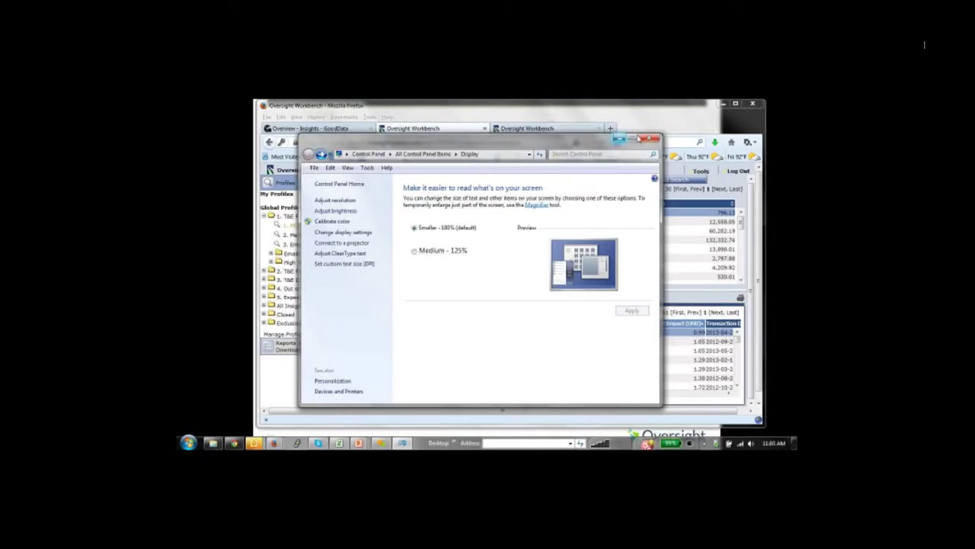
{"action": "left_click", "coordinate": [647, 139]}
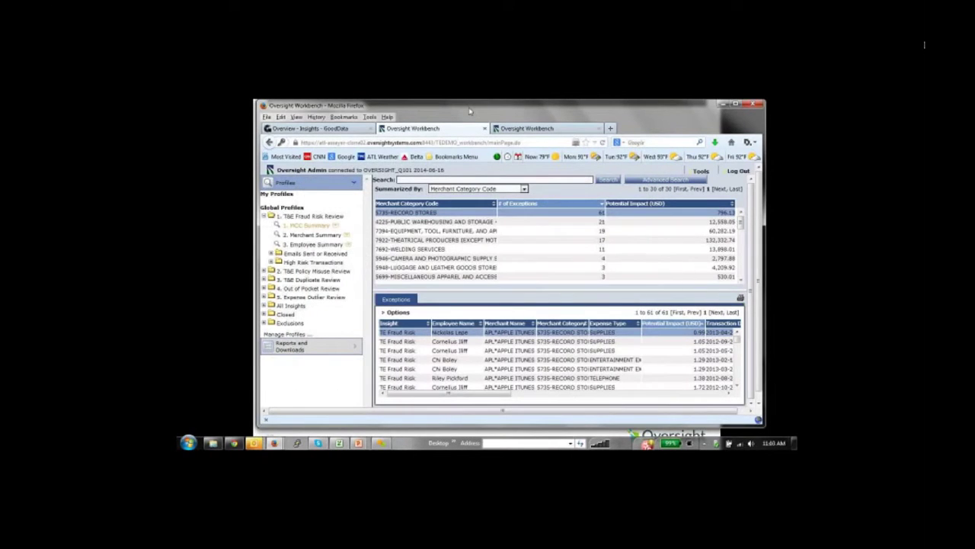
- Open the first High Risk Transactions profile, rare expense type and MCC on weekend, and show the COWBOYS STADIUM exception's details in an enlarged window
{"action": "left_click_drag", "start_coordinate": [463, 109], "coordinate": [449, 115]}
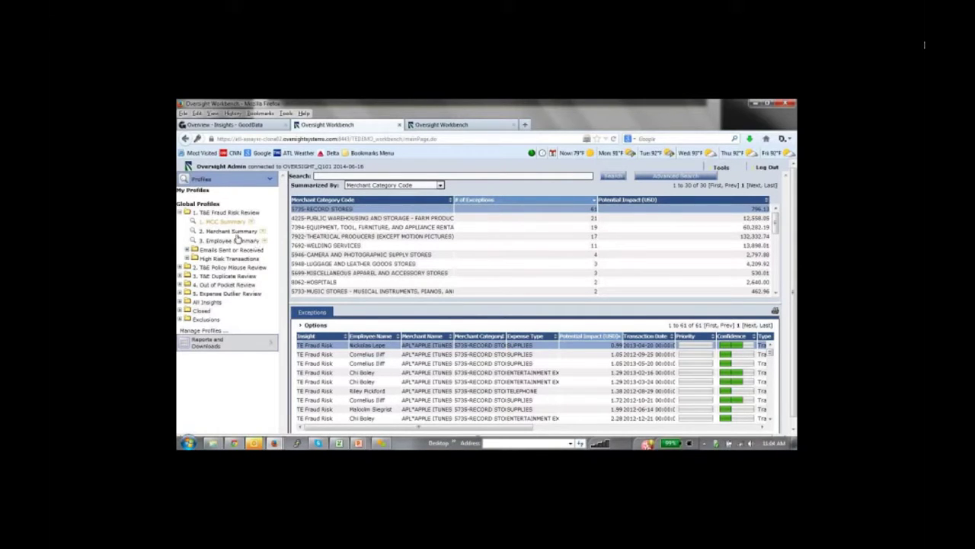
{"action": "left_click", "coordinate": [187, 259]}
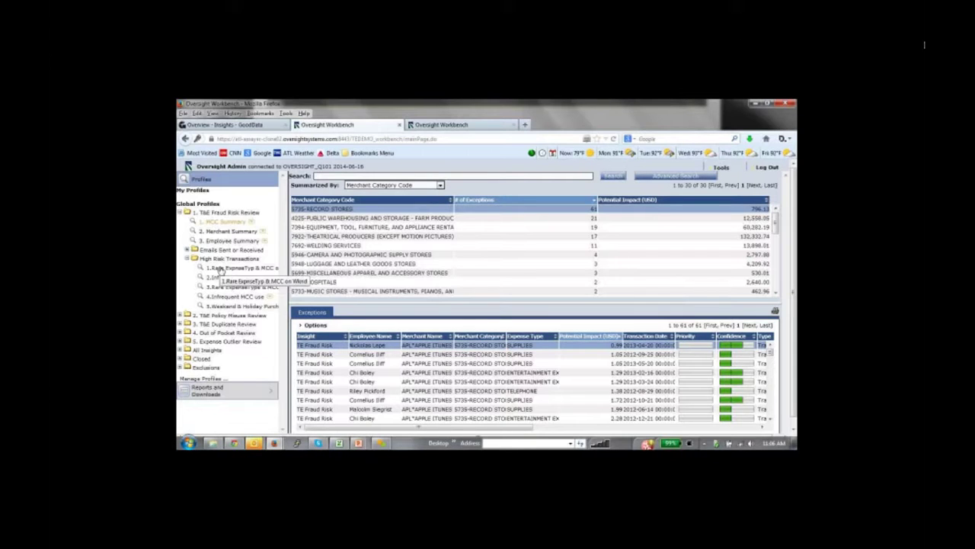
{"action": "left_click", "coordinate": [219, 270]}
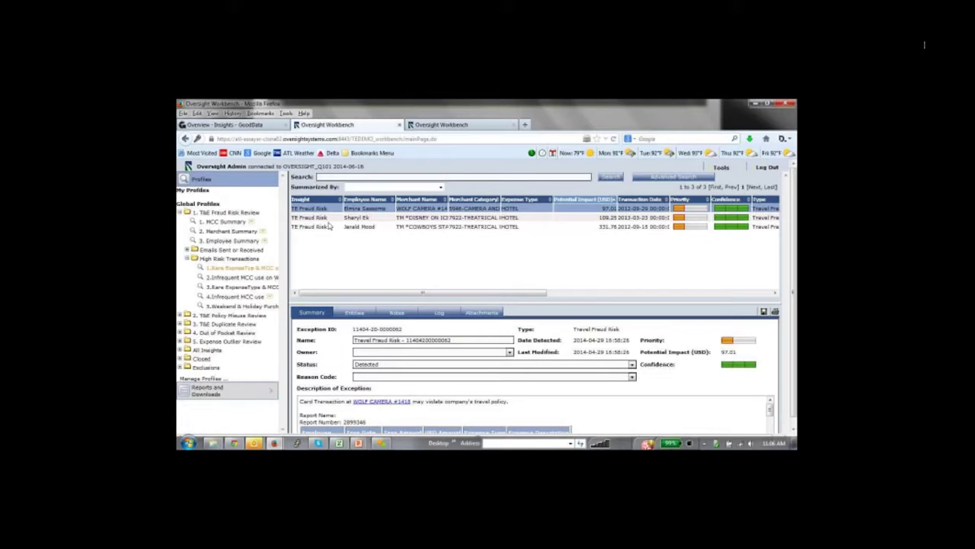
{"action": "double_click", "coordinate": [366, 227]}
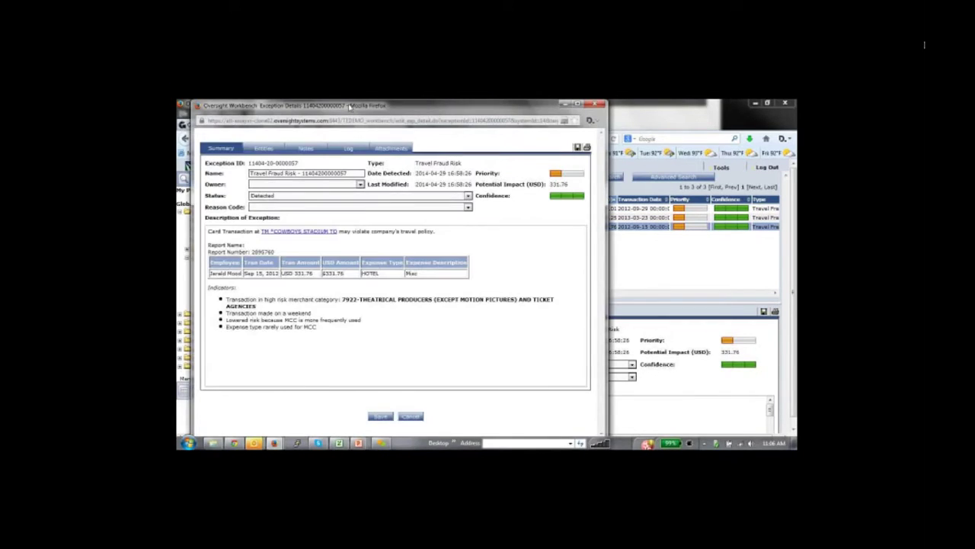
{"action": "left_click", "coordinate": [600, 103]}
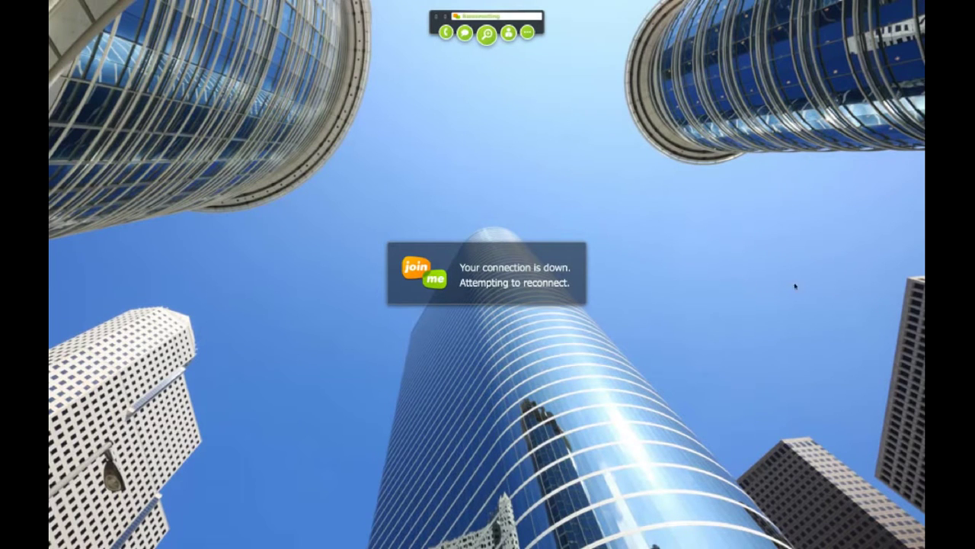
- Check the join.me page in Safari, then return to the disconnected join.me session and close it
{"action": "mouse_move", "coordinate": [877, 543]}
{"action": "mouse_move", "coordinate": [777, 533]}
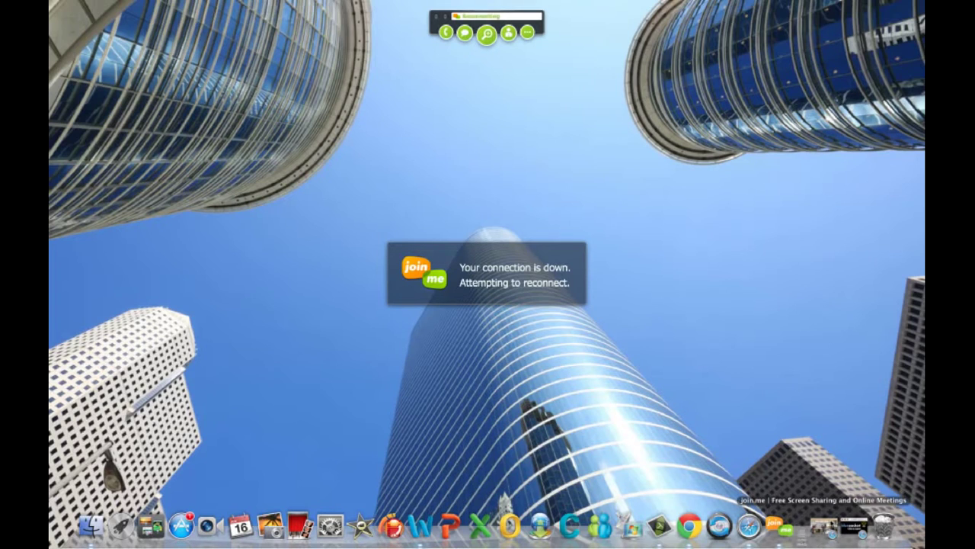
{"action": "left_click", "coordinate": [824, 526]}
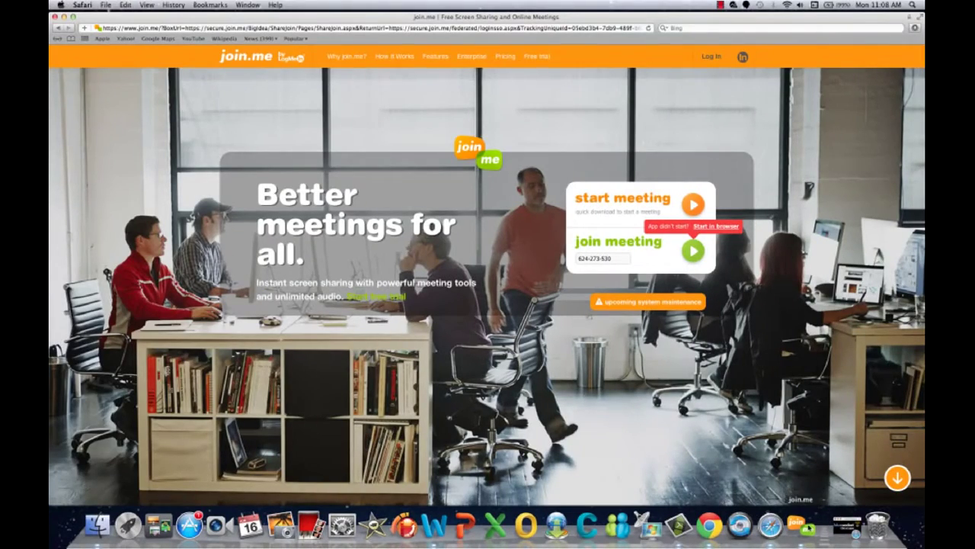
{"action": "left_click", "coordinate": [806, 529]}
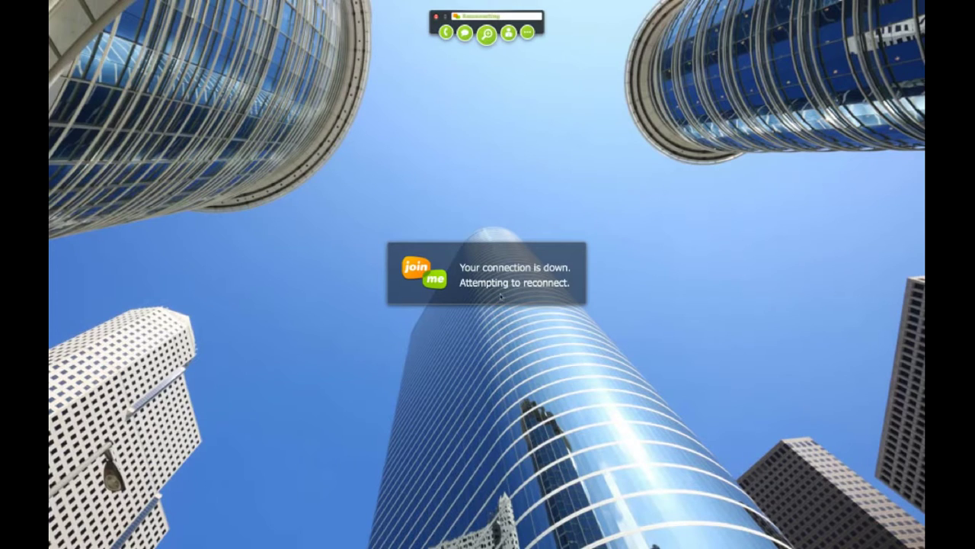
{"action": "left_click", "coordinate": [439, 18]}
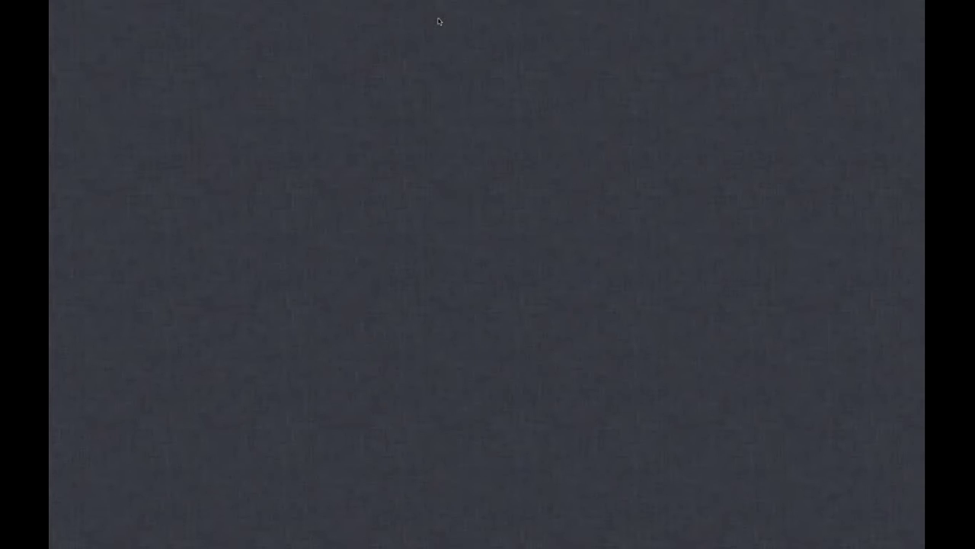
- Rejoin the meeting from the join.me page, dismiss the alert, and show the shared desktop full screen
{"action": "mouse_move", "coordinate": [617, 527]}
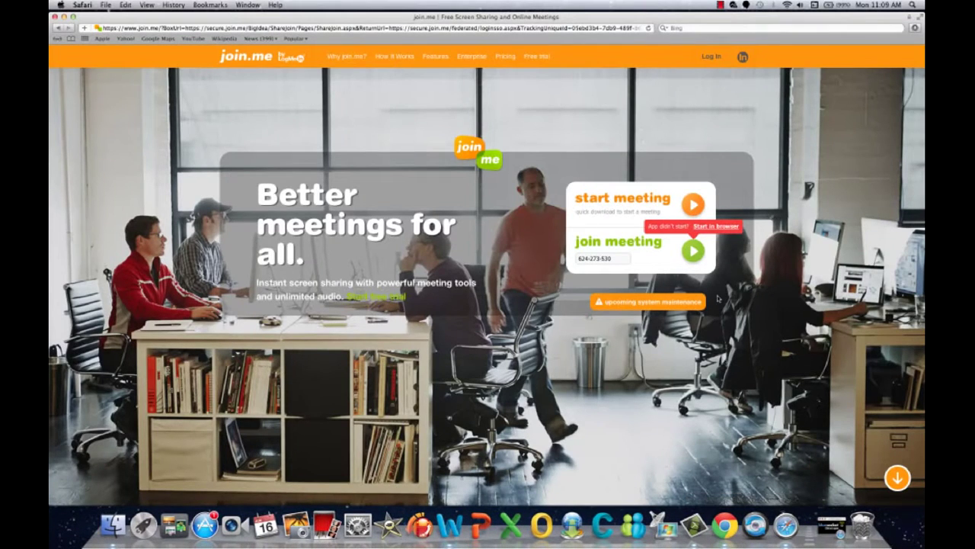
{"action": "left_click", "coordinate": [694, 252]}
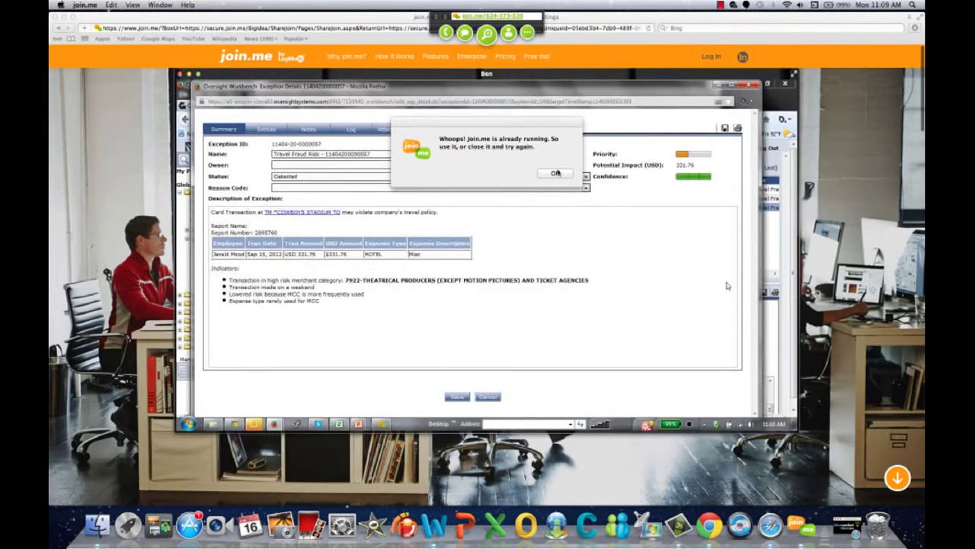
{"action": "left_click", "coordinate": [567, 174]}
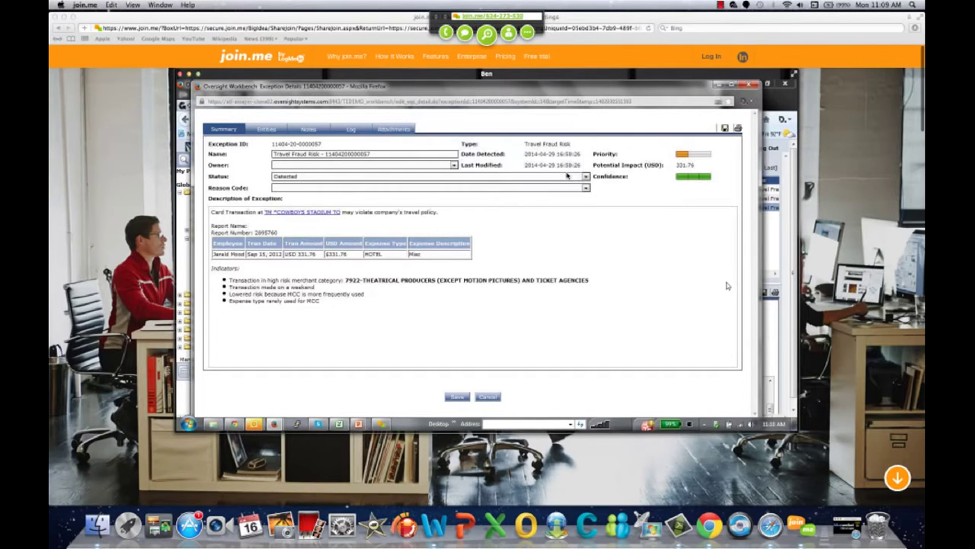
{"action": "left_click", "coordinate": [793, 74]}
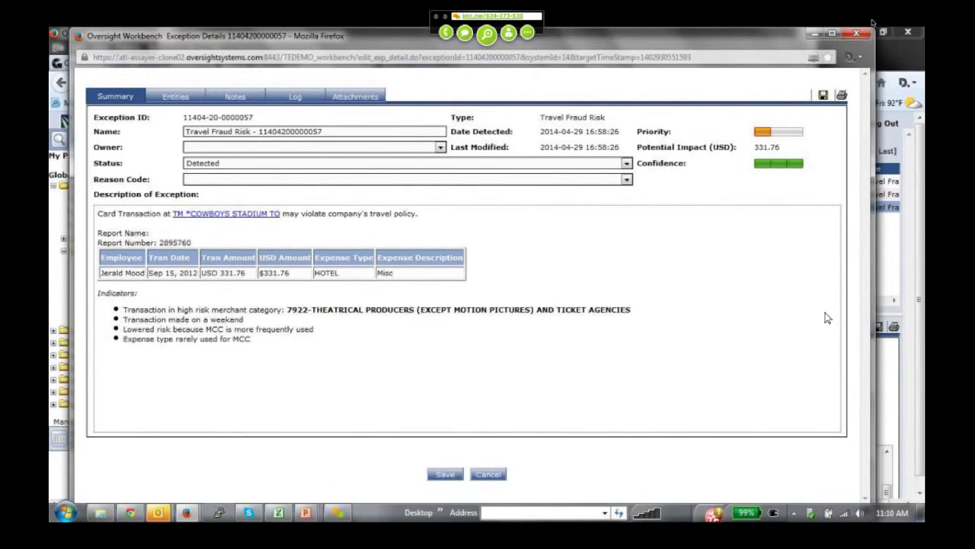
- Open the COWBOYS STADIUM merchant link in the exception description and close its pop-up window
{"action": "mouse_move", "coordinate": [920, 4]}
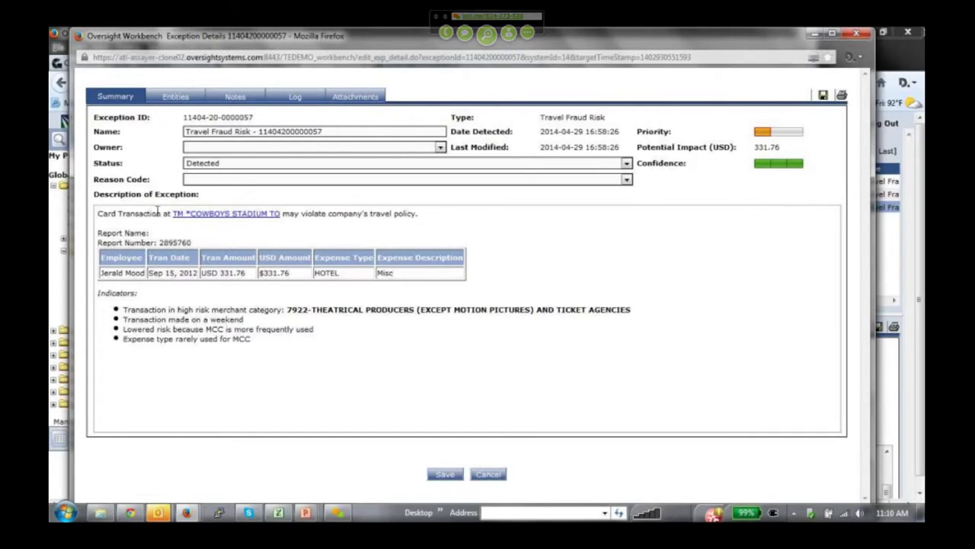
{"action": "left_click", "coordinate": [231, 219]}
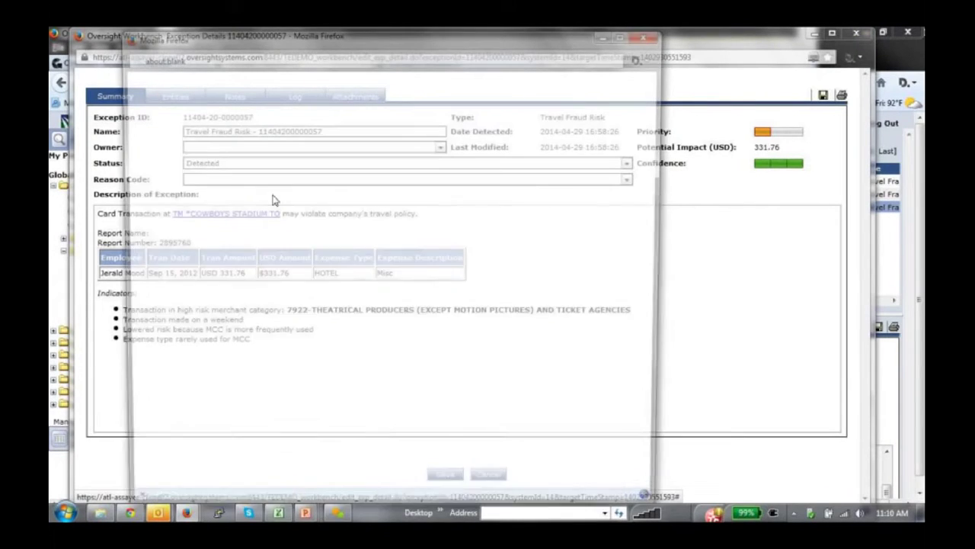
{"action": "left_click", "coordinate": [654, 33]}
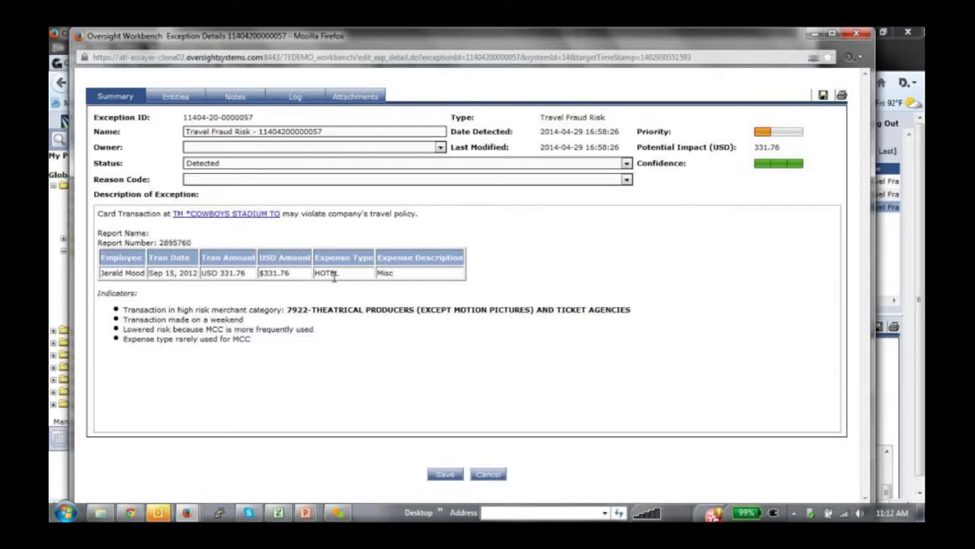
- Show the exception's related entities and expand the Employee entity's details
{"action": "left_click", "coordinate": [175, 98]}
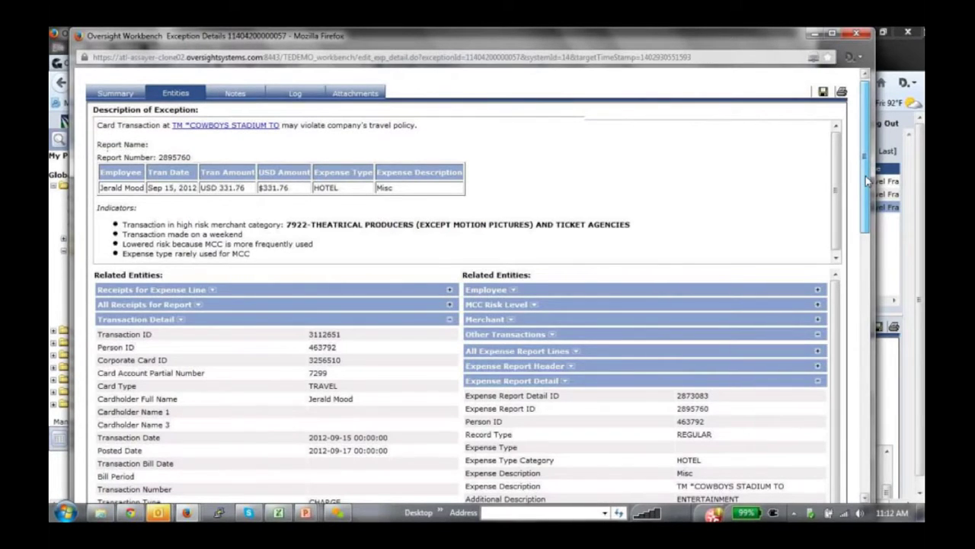
{"action": "left_click_drag", "start_coordinate": [866, 181], "coordinate": [870, 211]}
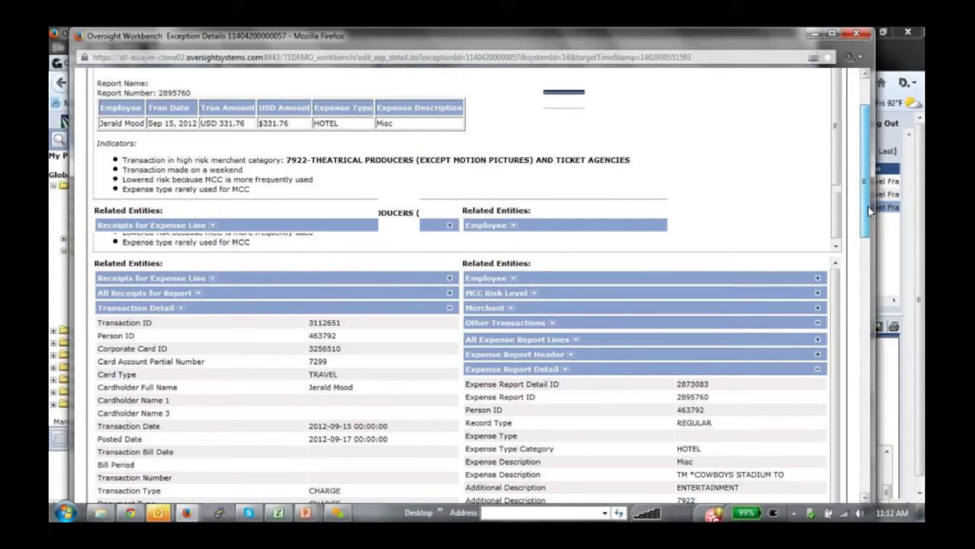
{"action": "scroll", "coordinate": [662, 322], "scroll_direction": "down", "scroll_amount": 4}
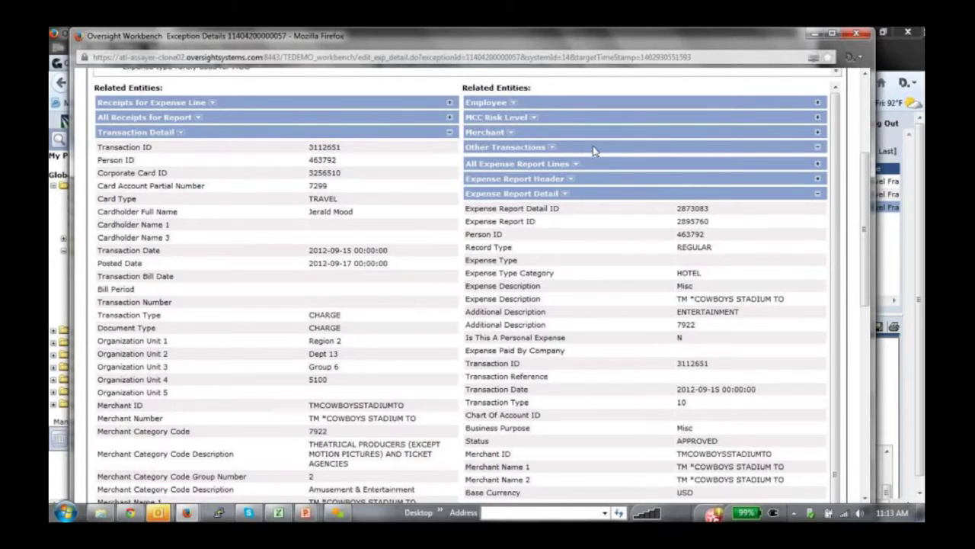
{"action": "left_click", "coordinate": [818, 103]}
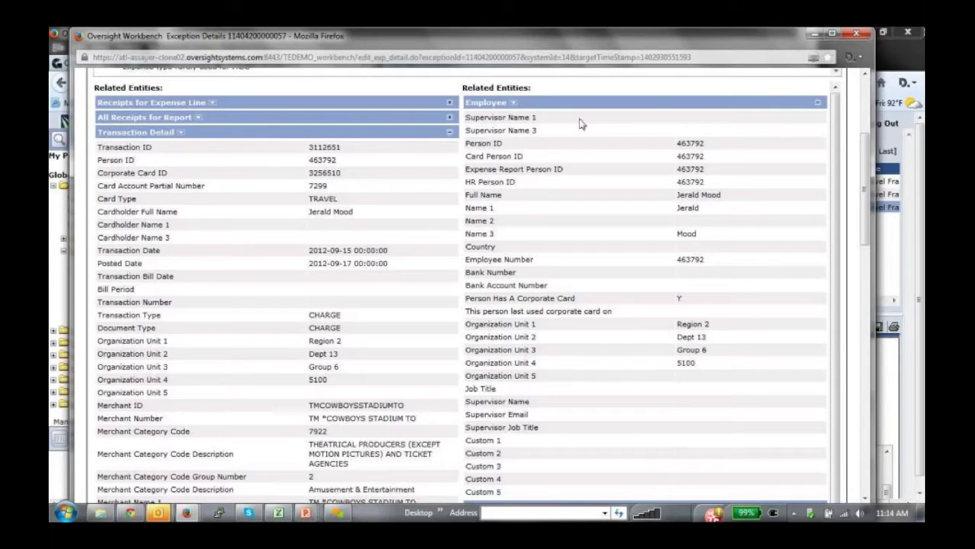
- Open the Employee entity in a new window, review its summary and exceptions, and close the window
{"action": "left_click", "coordinate": [516, 105]}
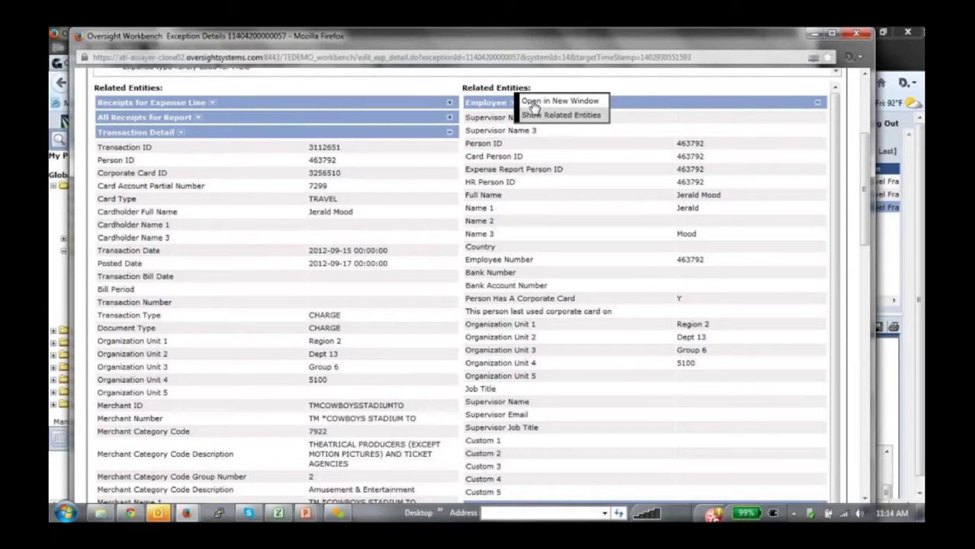
{"action": "left_click", "coordinate": [534, 103]}
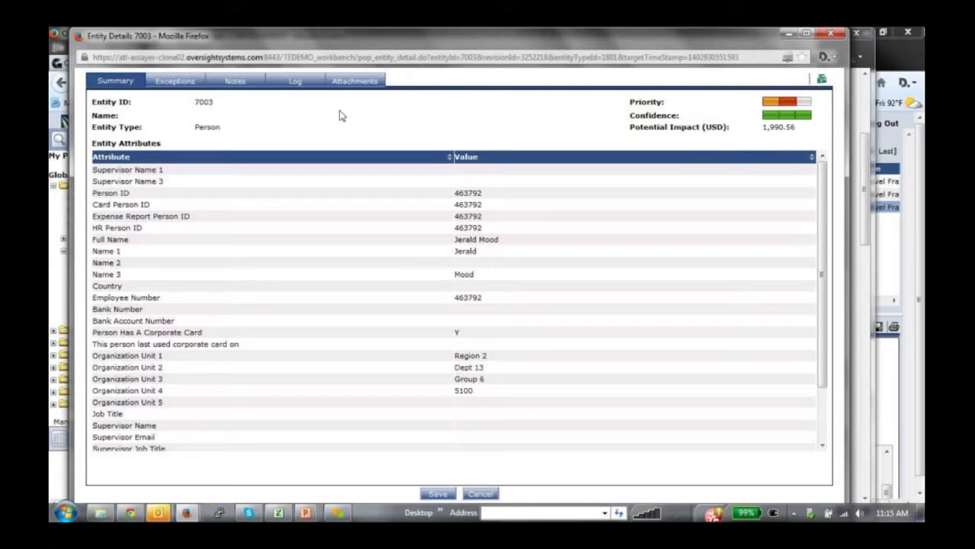
{"action": "left_click", "coordinate": [176, 82]}
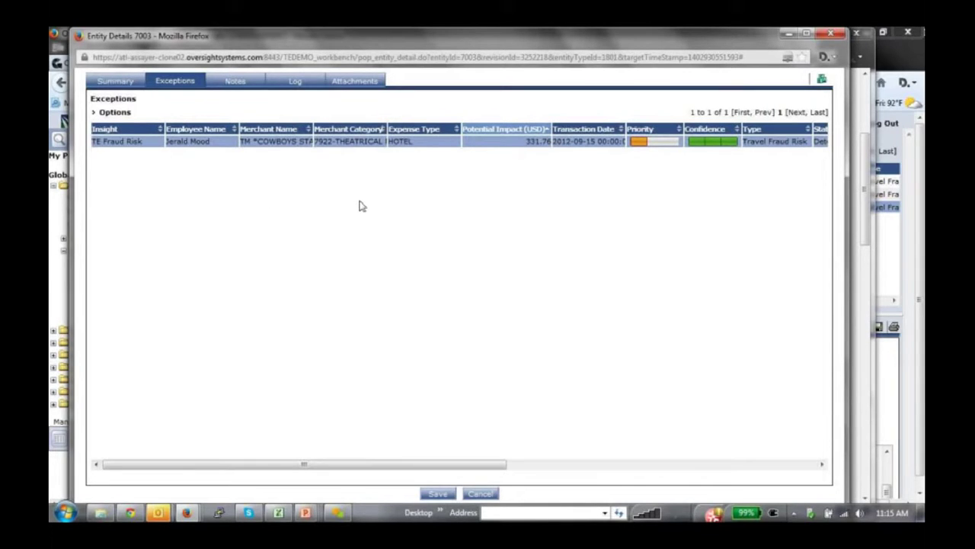
{"action": "left_click", "coordinate": [109, 87]}
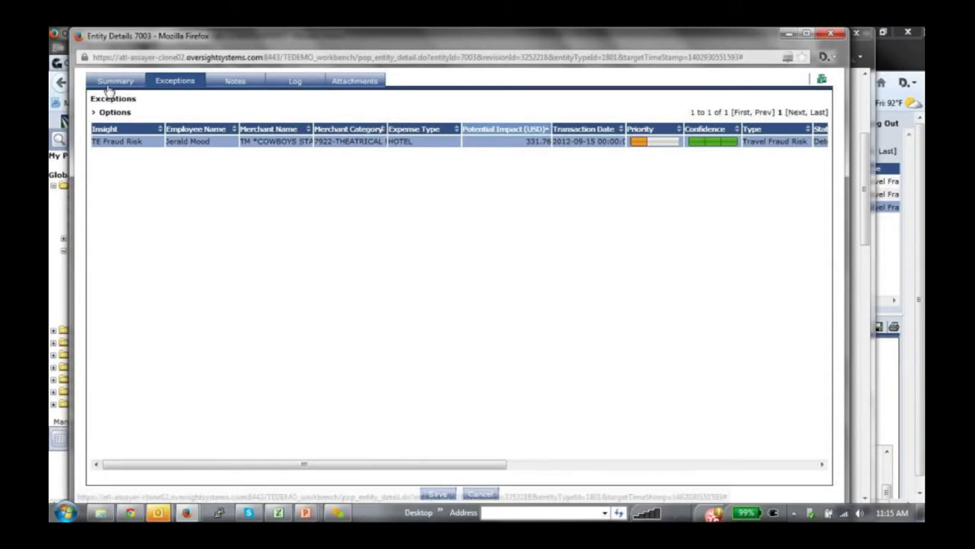
{"action": "left_click", "coordinate": [174, 85]}
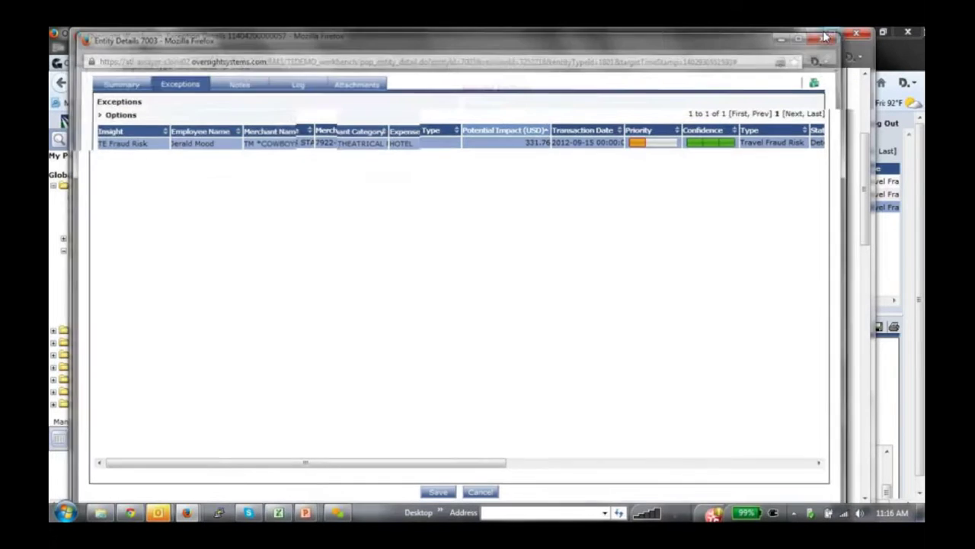
{"action": "left_click", "coordinate": [832, 35]}
- Show the entities related to the employee, continue waiting for the Transaction query, and close the related entities window
{"action": "left_click", "coordinate": [561, 117]}
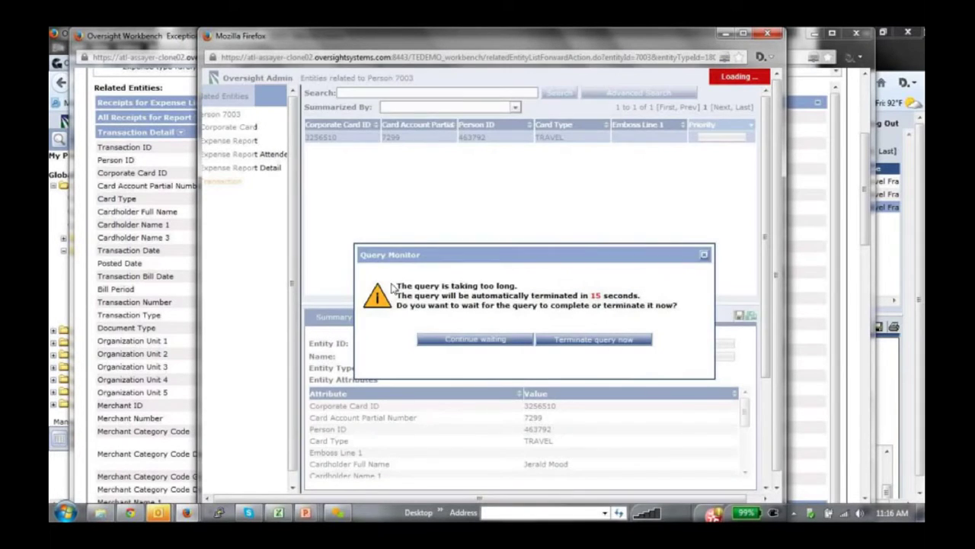
{"action": "left_click", "coordinate": [510, 339]}
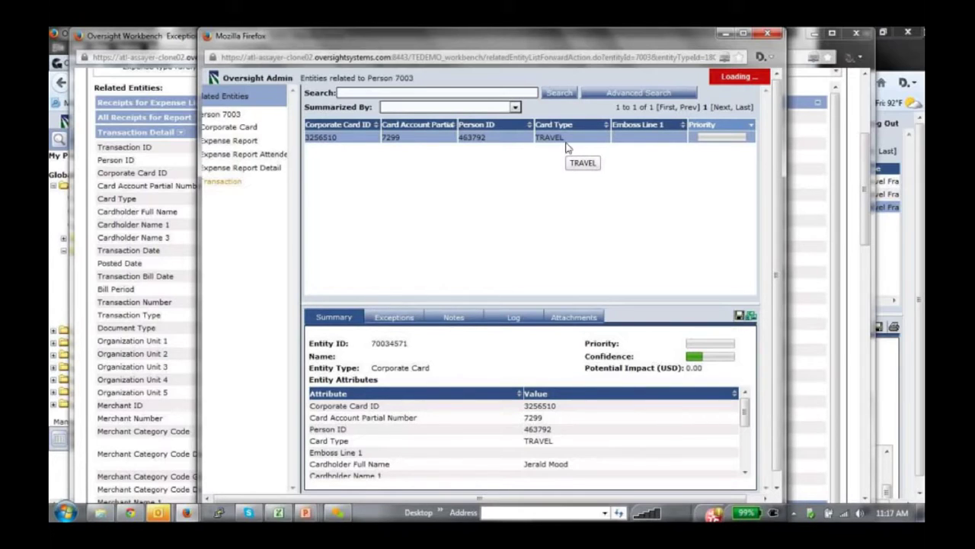
{"action": "left_click", "coordinate": [768, 34]}
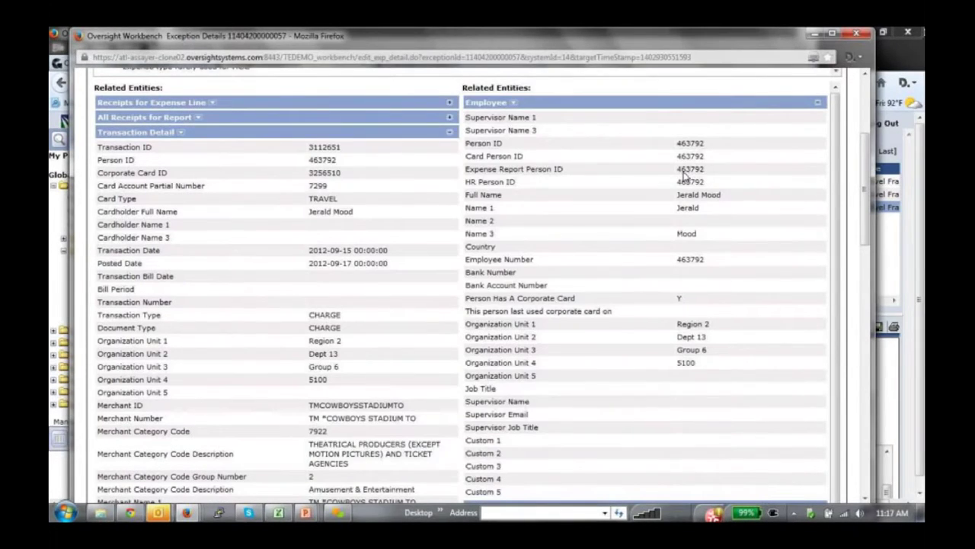
- Write the note "Reviewed and require additional information." in the exception's new notes
{"action": "scroll", "coordinate": [785, 155], "scroll_direction": "up", "scroll_amount": 5}
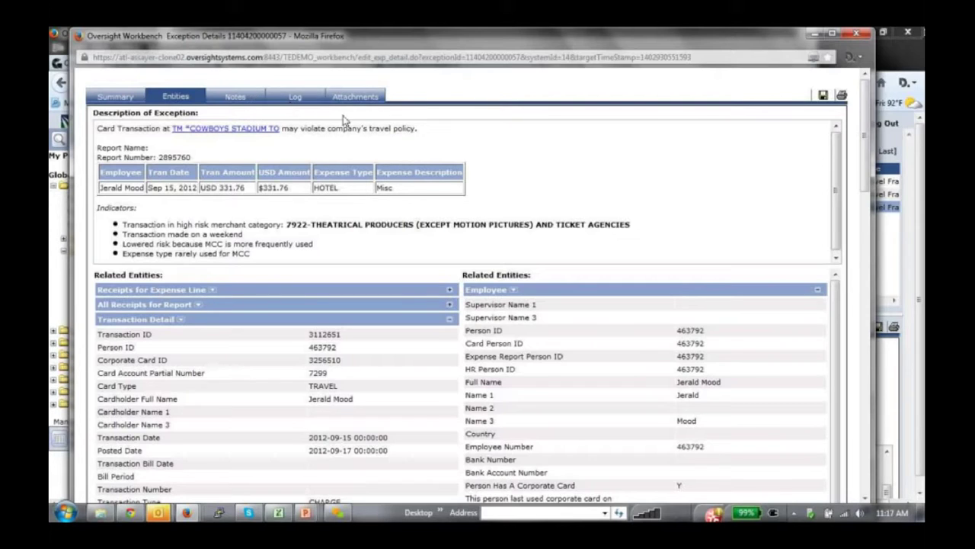
{"action": "left_click", "coordinate": [245, 98]}
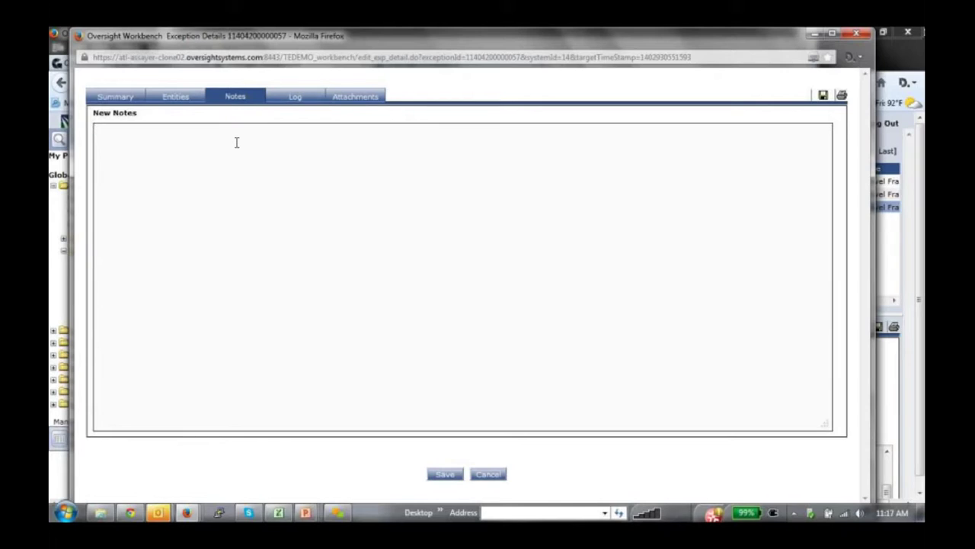
{"action": "type", "text": "Reviewed and d"}
{"action": "key", "text": "BackSpace"}
{"action": "type", "text": "require"}
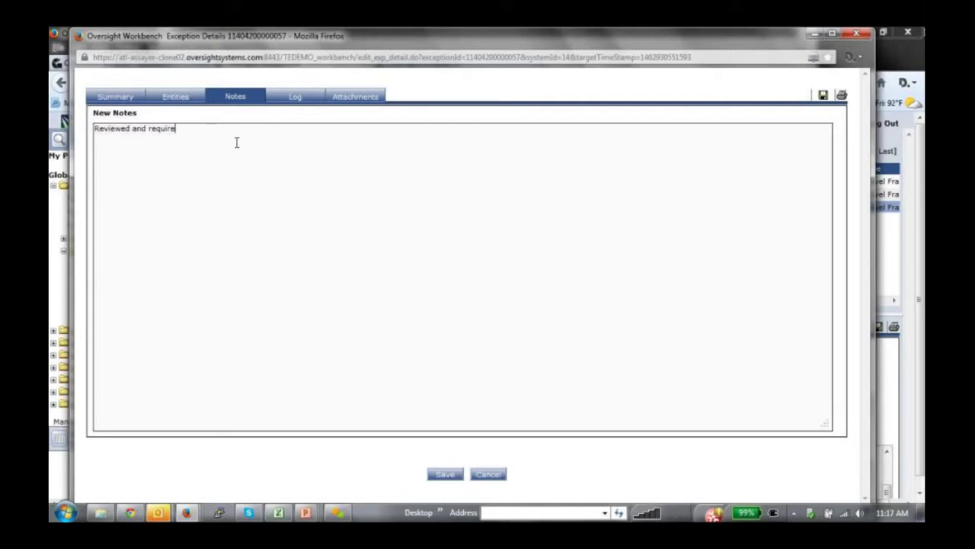
{"action": "type", "text": " additional informat"}
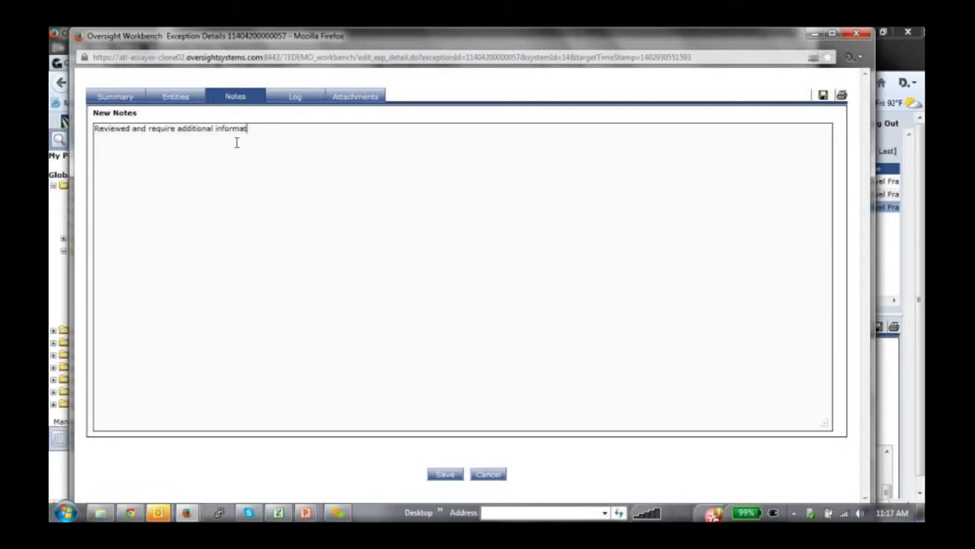
{"action": "type", "text": "ion."}
- Review the exception's log and attachments, and close its details window without saving
{"action": "left_click", "coordinate": [294, 99]}
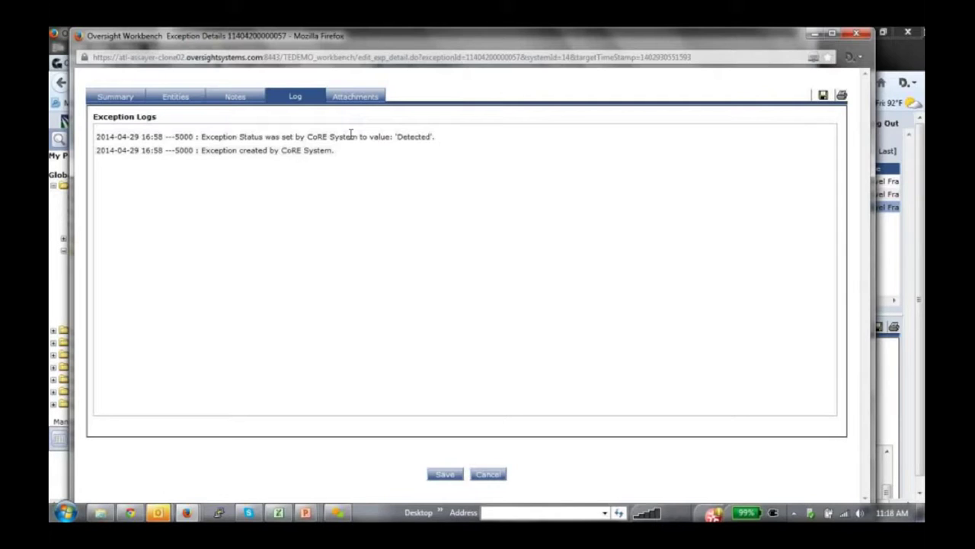
{"action": "left_click", "coordinate": [362, 99]}
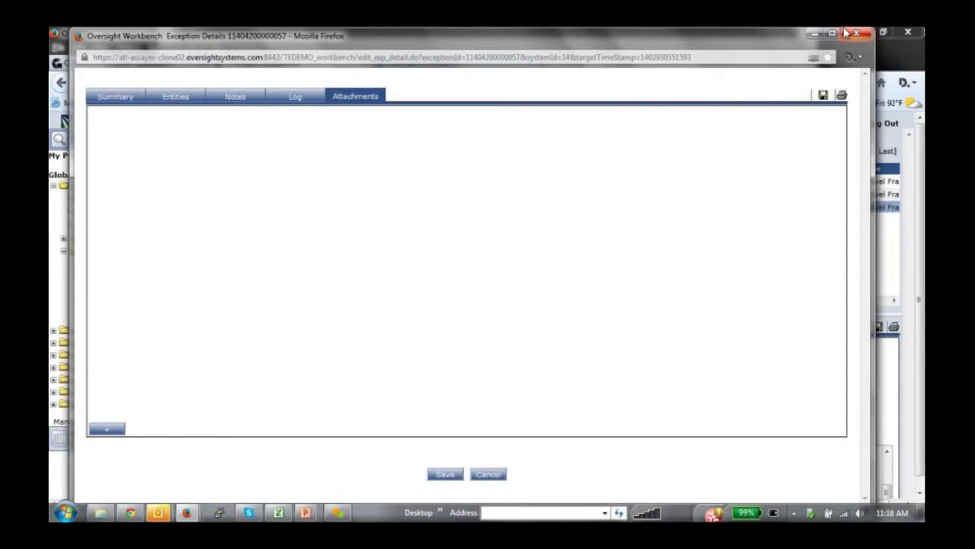
{"action": "left_click", "coordinate": [854, 33]}
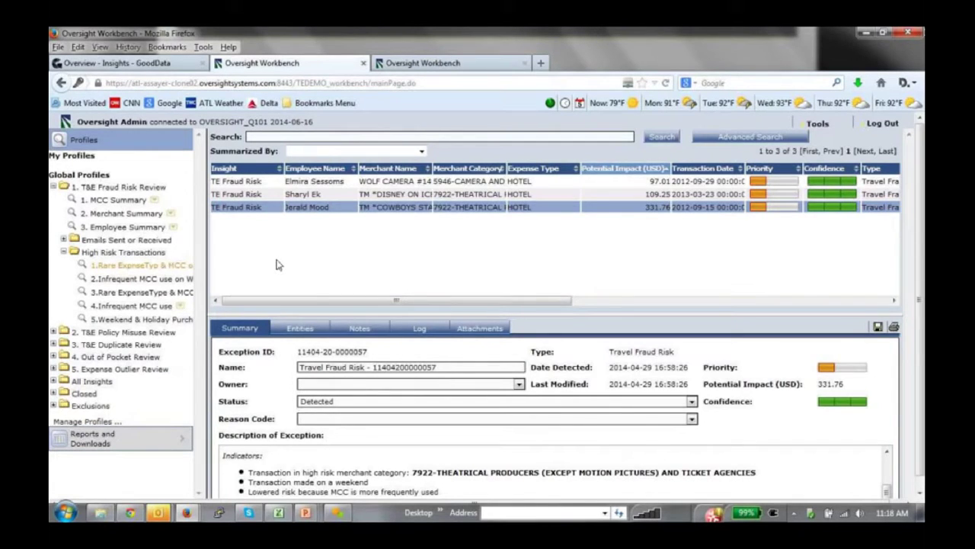
- Open the email form for sending the COWBOYS STADIUM exception, examine its template and message, and close it without sending
{"action": "right_click", "coordinate": [310, 208]}
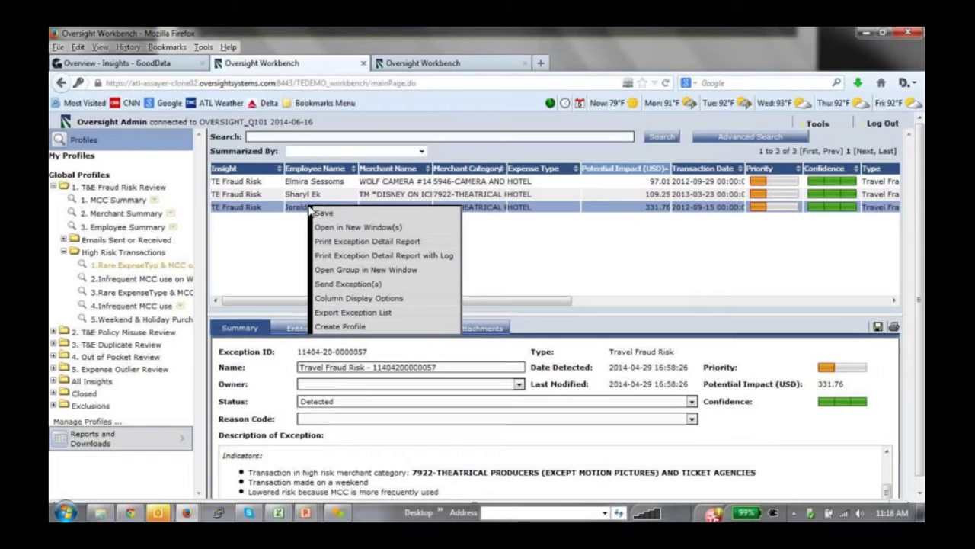
{"action": "left_click", "coordinate": [345, 282]}
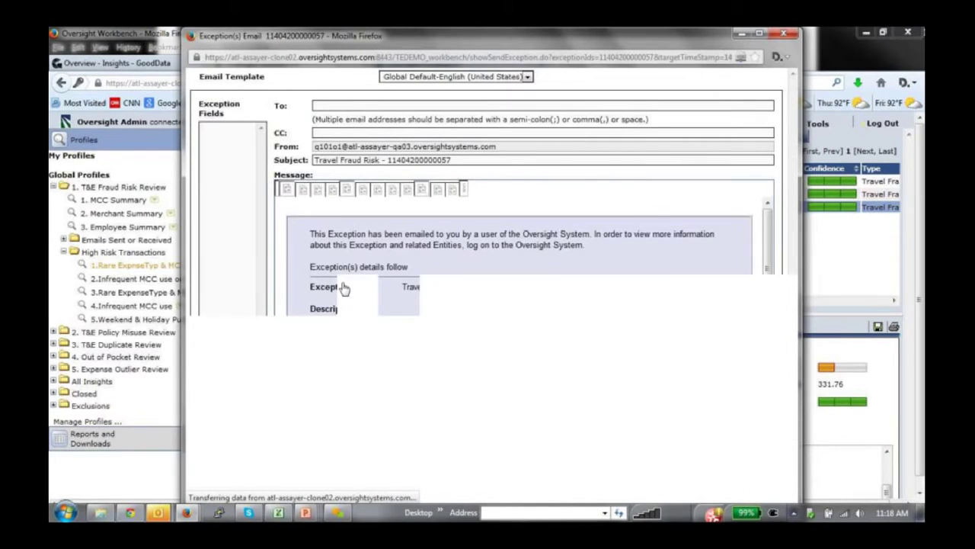
{"action": "left_click", "coordinate": [450, 78]}
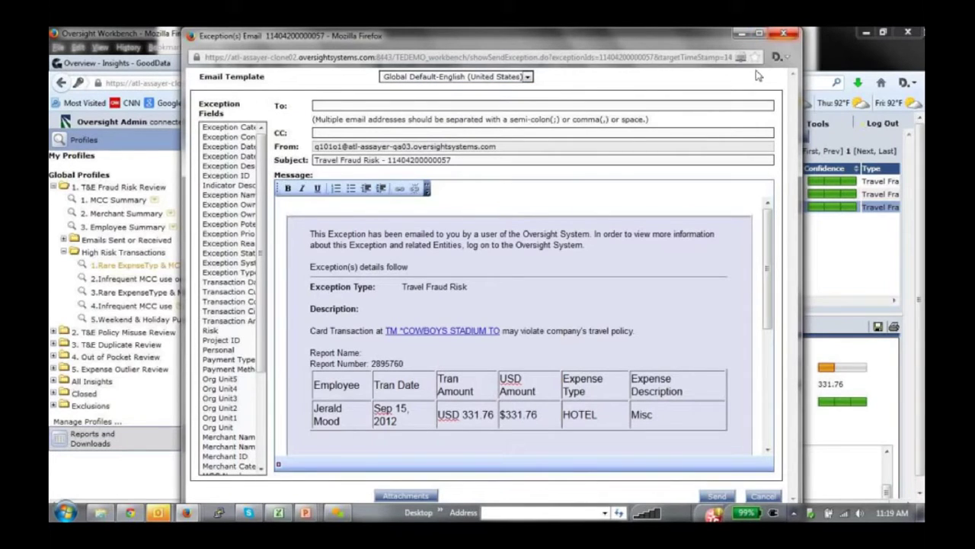
{"action": "left_click", "coordinate": [792, 35]}
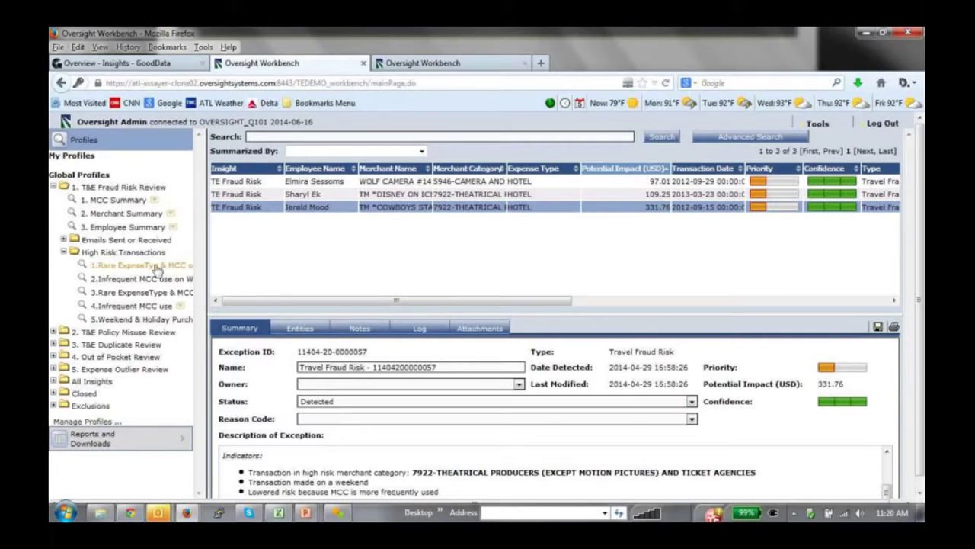
- Expand T&E Policy Misuse Review and its MCC Policy Misuse folder, and load the 3.Pattern Misuse Lower profile
{"action": "left_click", "coordinate": [53, 332]}
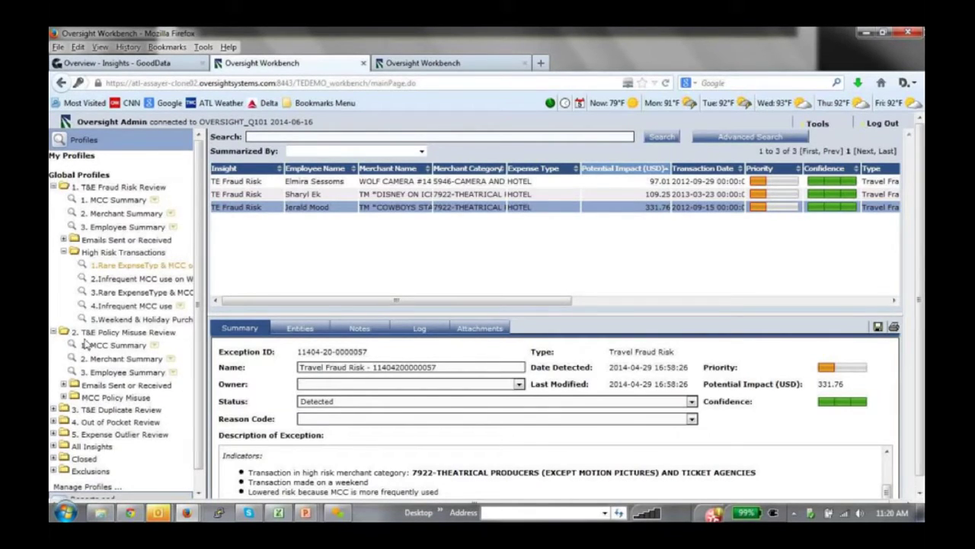
{"action": "left_click", "coordinate": [64, 398]}
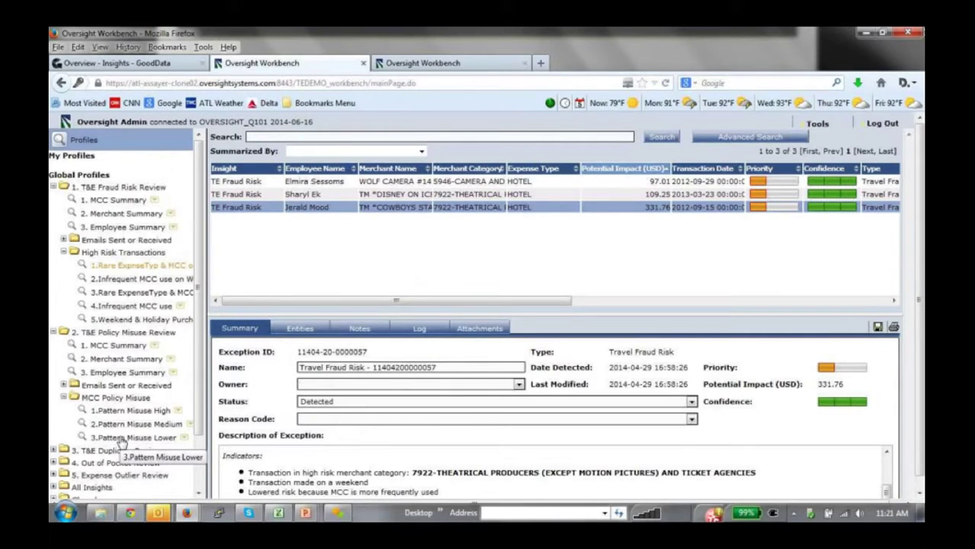
{"action": "left_click", "coordinate": [122, 437]}
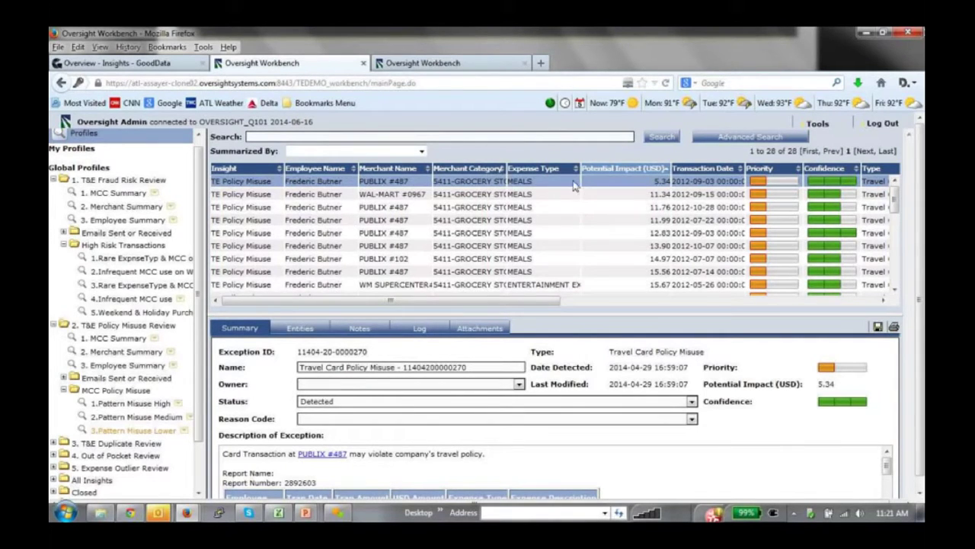
- Sort the exceptions by highest potential impact and open the 44.21 PUBLIX #487 exception in its own, widened window
{"action": "left_click", "coordinate": [647, 169]}
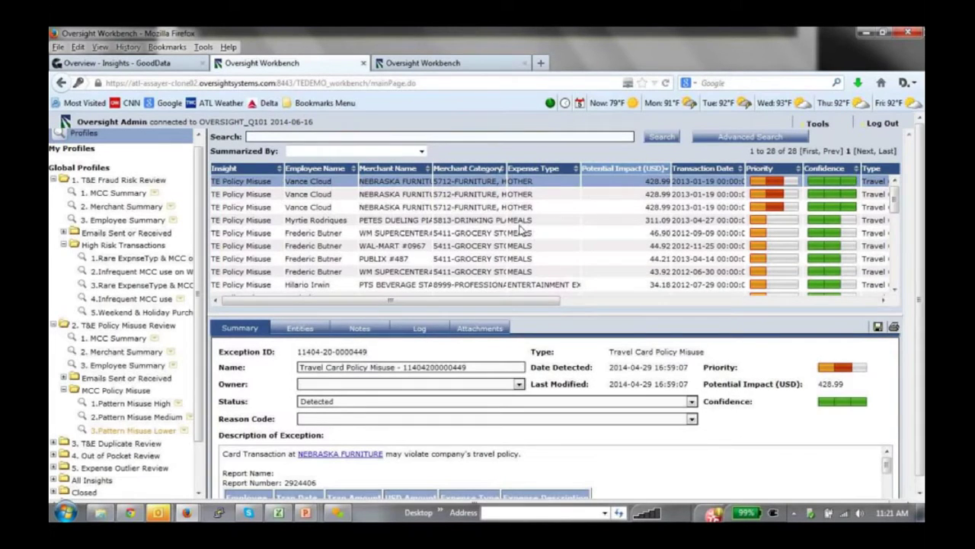
{"action": "double_click", "coordinate": [470, 259]}
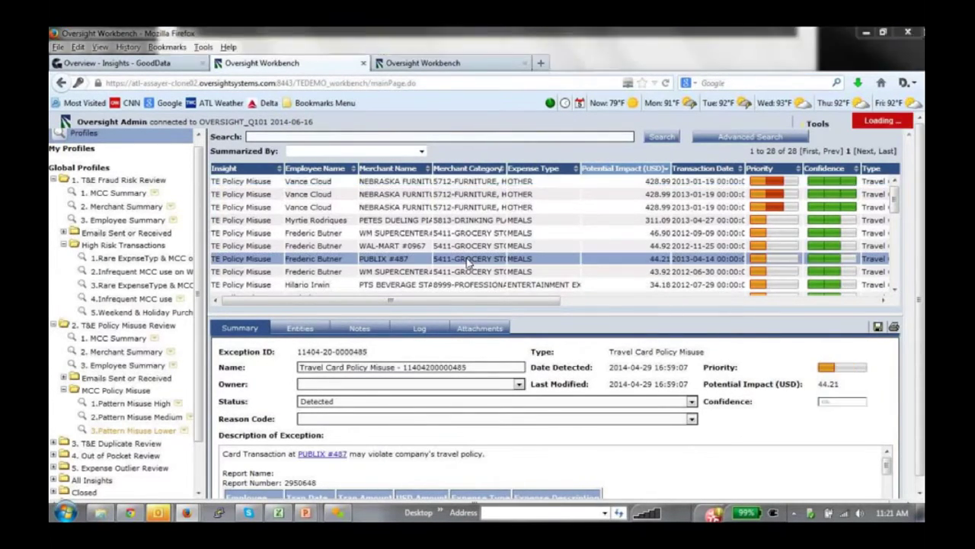
{"action": "left_click_drag", "start_coordinate": [659, 203], "coordinate": [898, 202]}
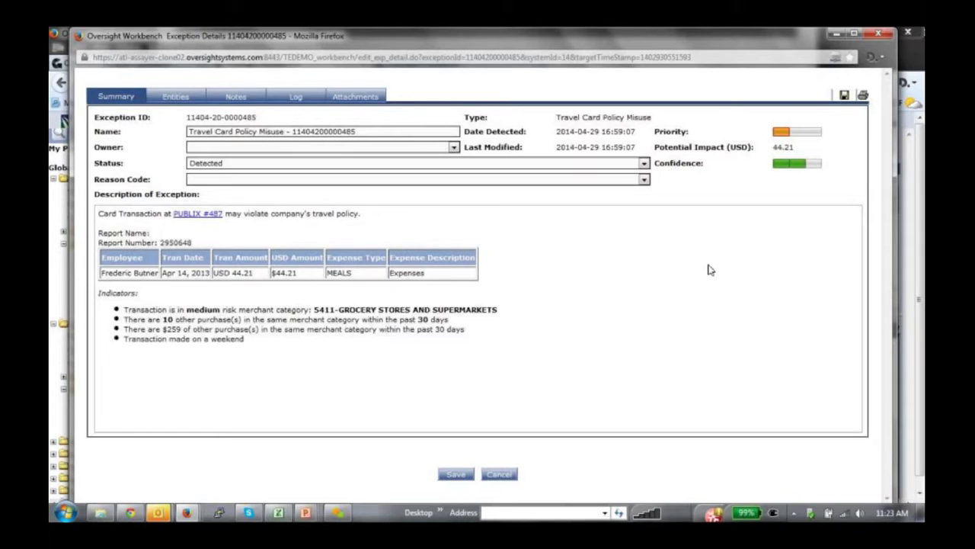
- Assign the exception to the first listed owner and set its status to Closed - Finding
{"action": "left_click", "coordinate": [298, 148]}
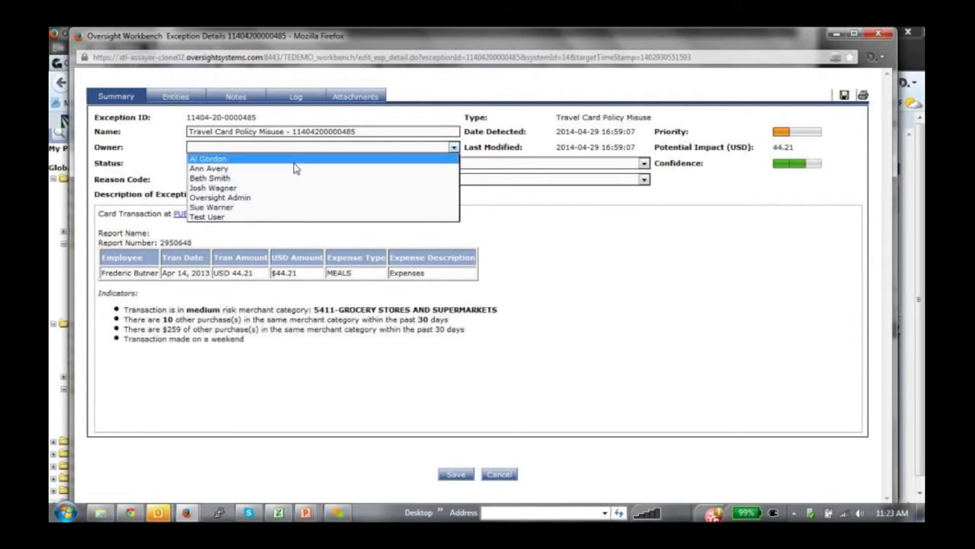
{"action": "left_click", "coordinate": [290, 155]}
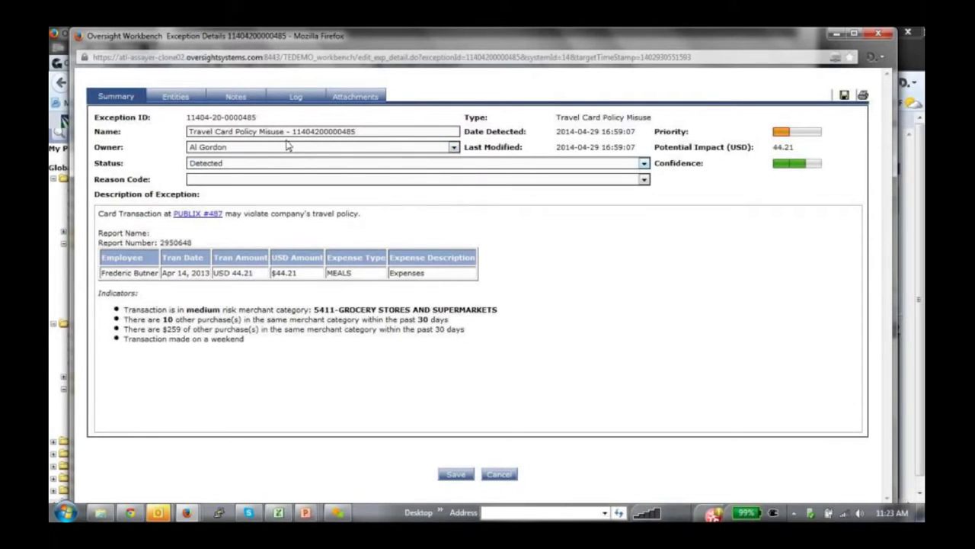
{"action": "left_click", "coordinate": [247, 167]}
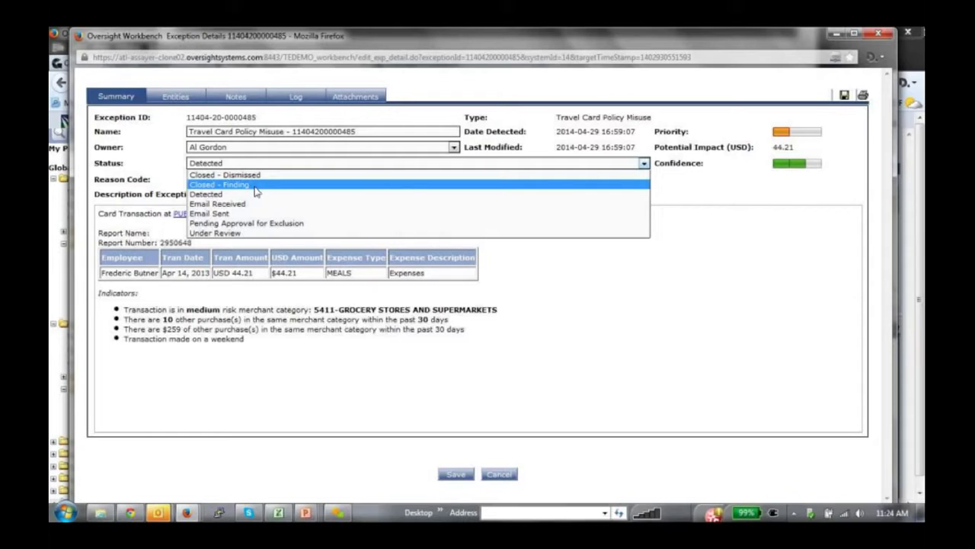
{"action": "left_click", "coordinate": [256, 186]}
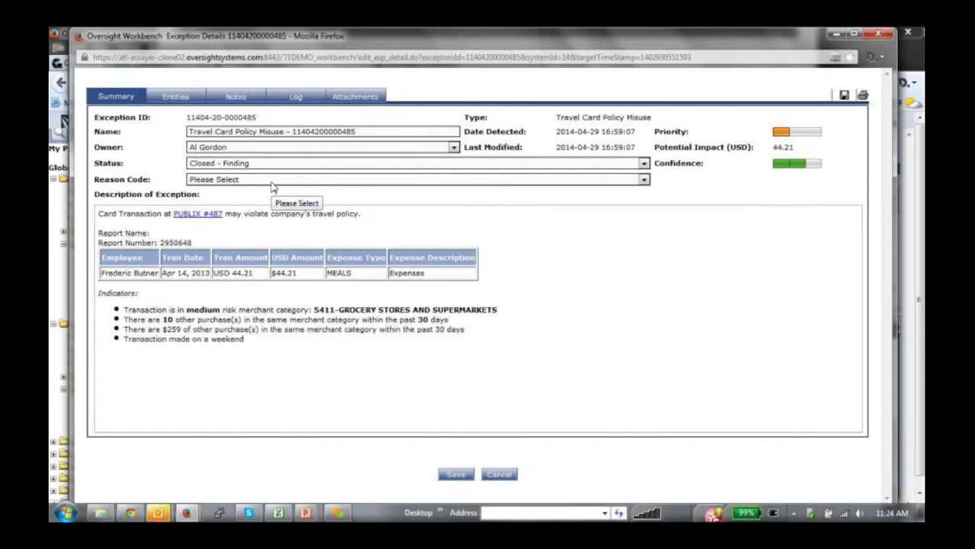
- Review the reason codes offered for Closed - Finding and the available status options without changing either
{"action": "left_click", "coordinate": [272, 181]}
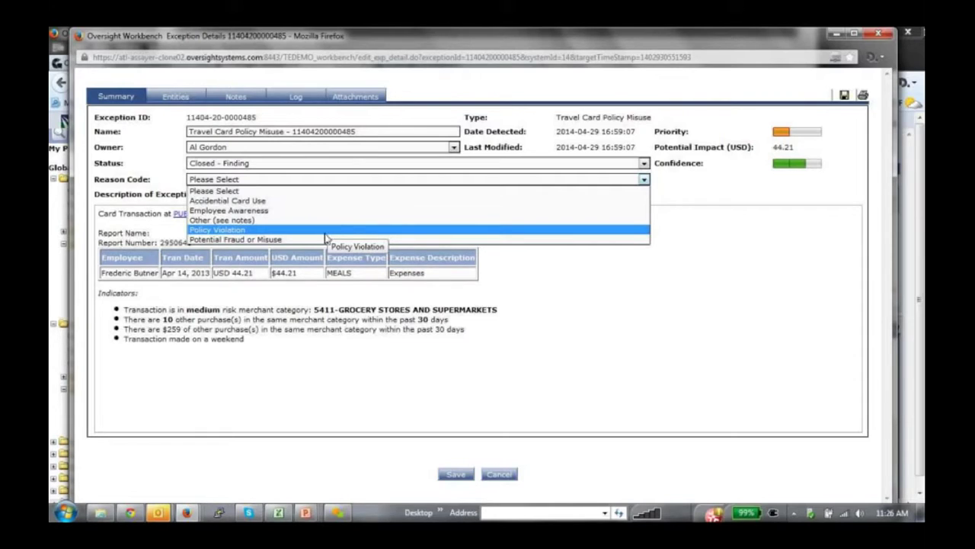
{"action": "left_click", "coordinate": [325, 323]}
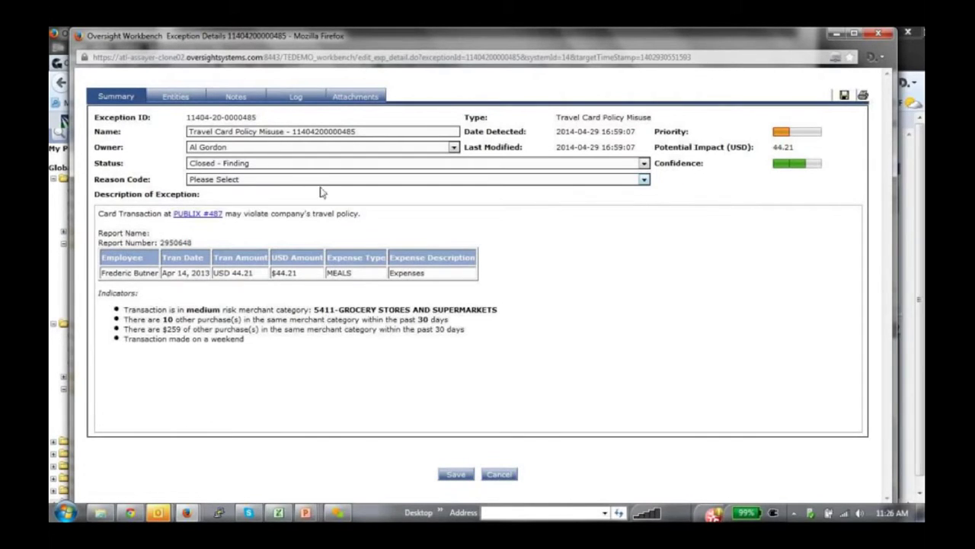
{"action": "left_click", "coordinate": [307, 165]}
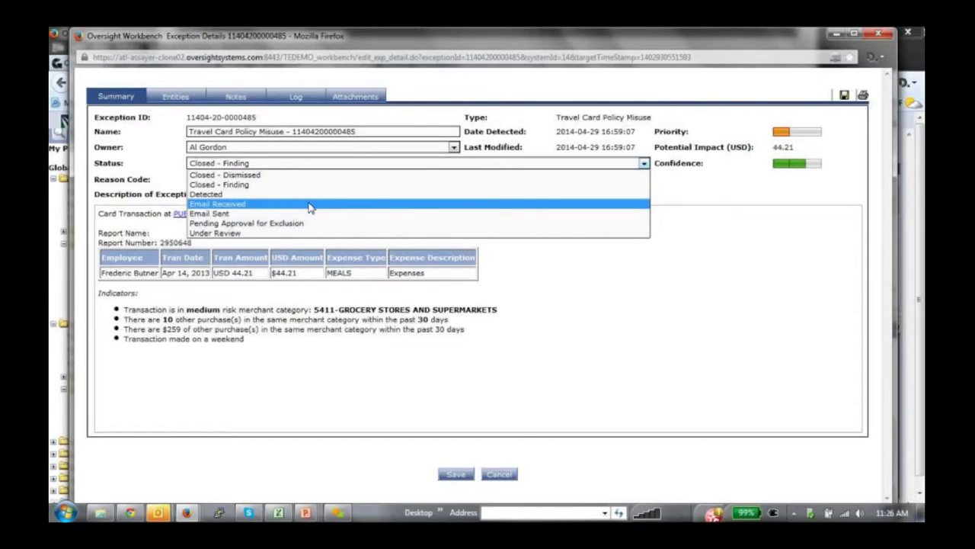
{"action": "left_click", "coordinate": [502, 288]}
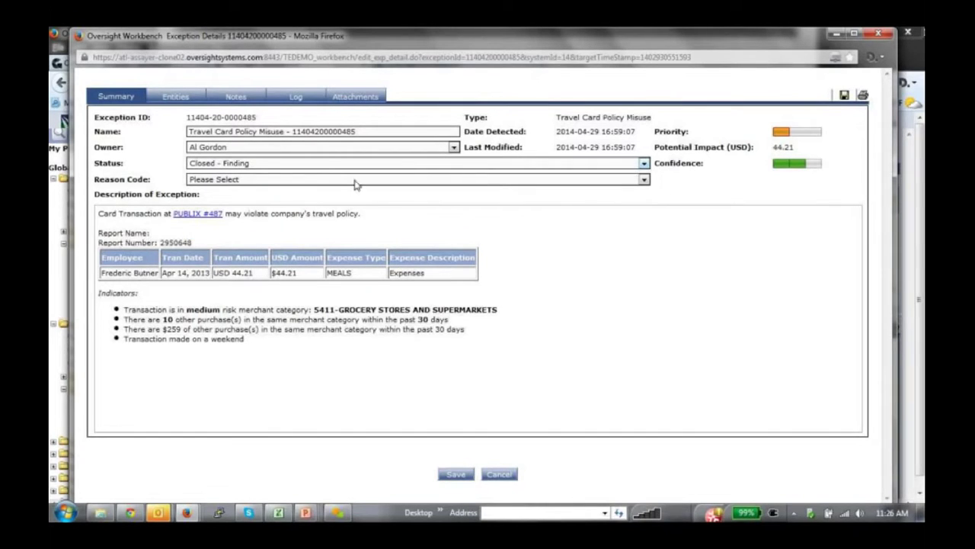
- Set the exception's status to Pending Approval for Exclusion and review the reason codes offered for it
{"action": "left_click", "coordinate": [325, 168]}
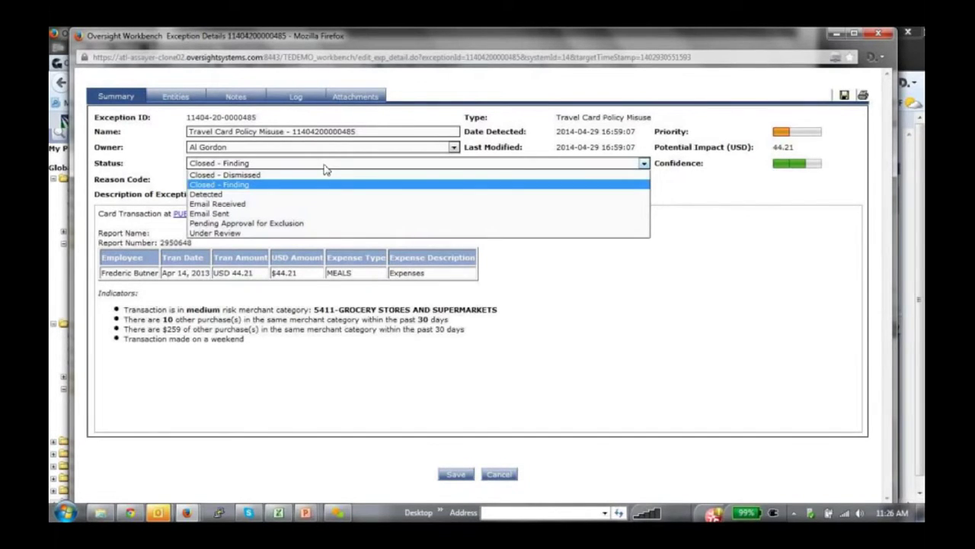
{"action": "left_click", "coordinate": [336, 223]}
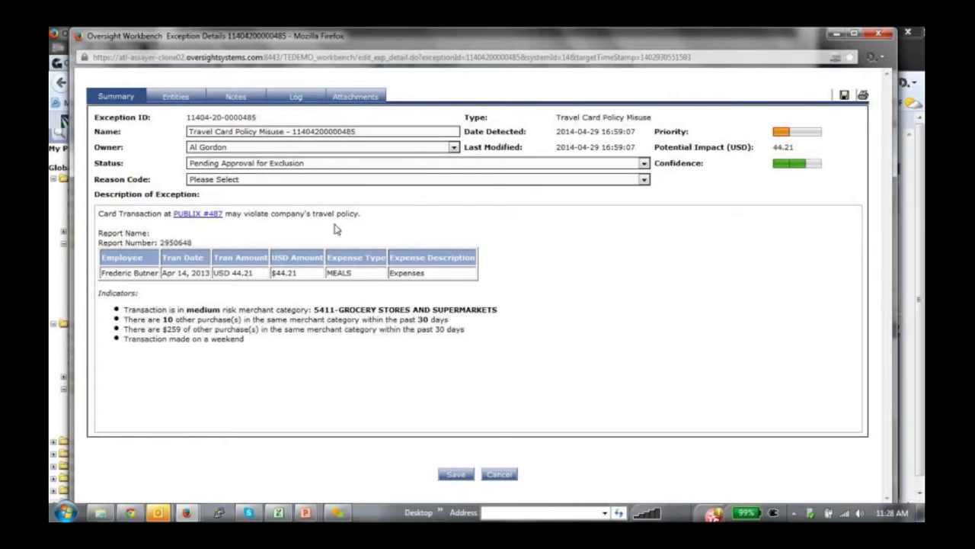
{"action": "left_click", "coordinate": [312, 183]}
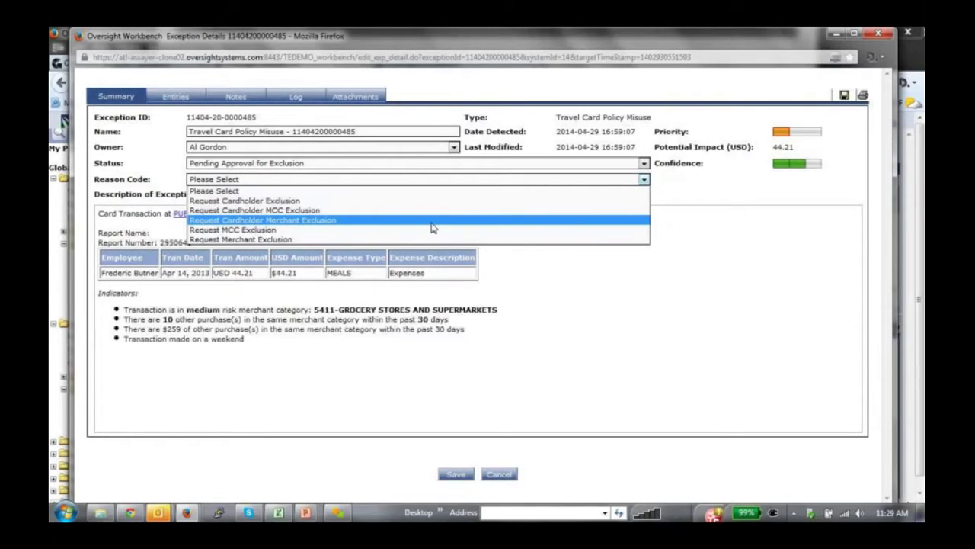
{"action": "left_click", "coordinate": [572, 274]}
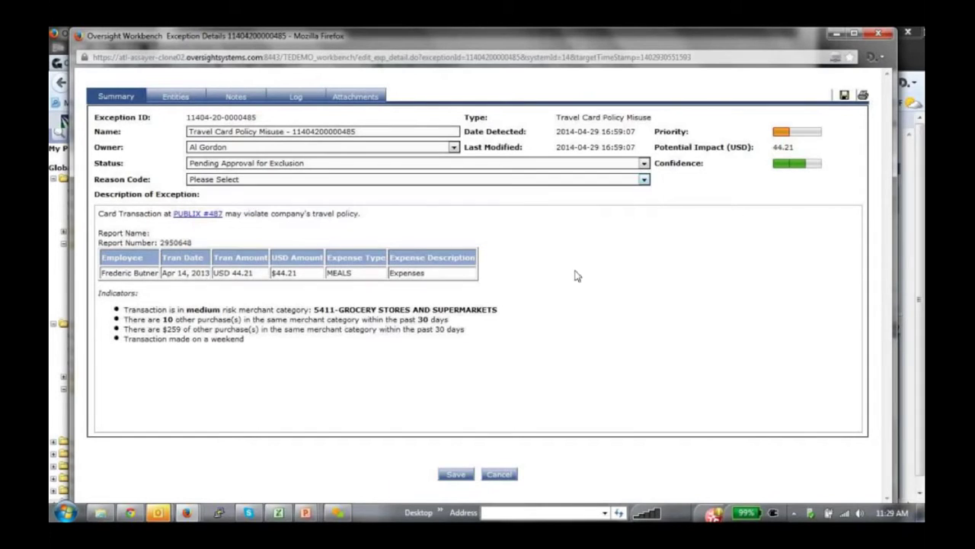
- Review the exception's related entities down to Other Transactions and Expense Report Detail, and close the window without saving
{"action": "left_click", "coordinate": [177, 97]}
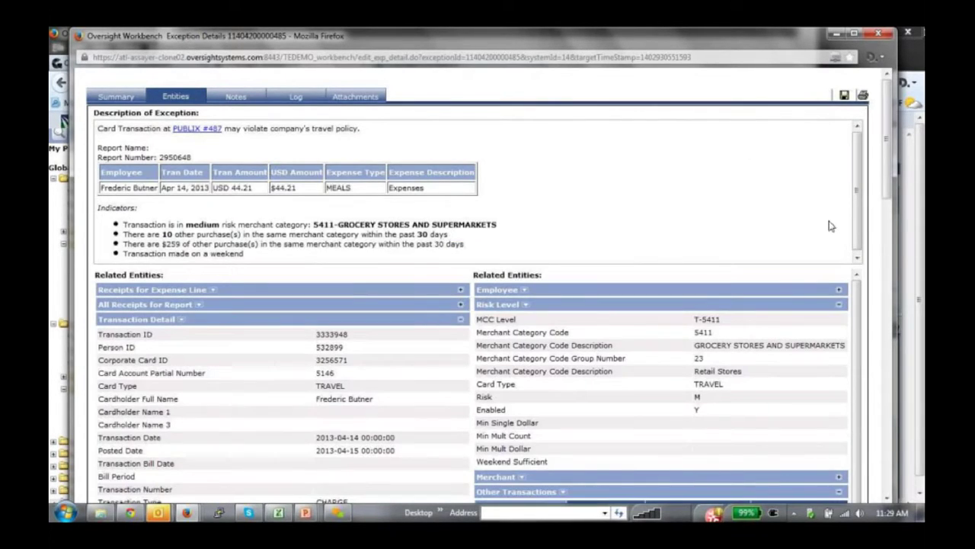
{"action": "scroll", "coordinate": [888, 181], "scroll_direction": "down", "scroll_amount": 1}
{"action": "left_click_drag", "start_coordinate": [888, 181], "coordinate": [877, 260]}
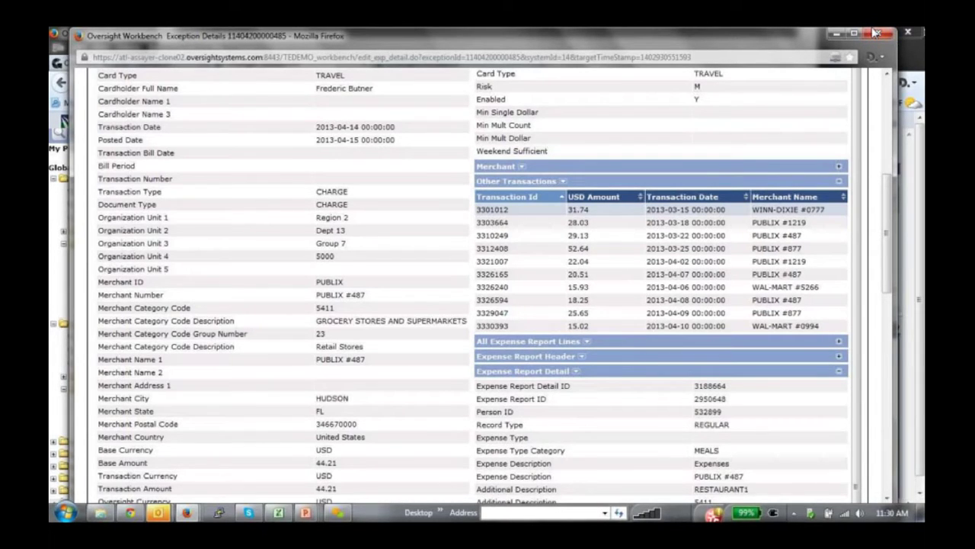
{"action": "left_click", "coordinate": [873, 36]}
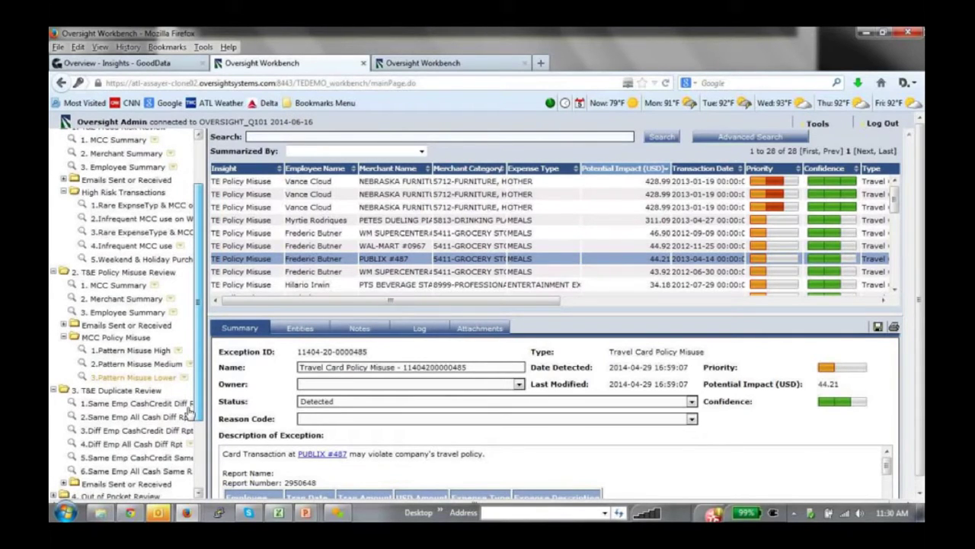
- Review the profiles under T&E Duplicate Review and open 1.Same Emp CashCredit Diff Rpt
{"action": "scroll", "coordinate": [189, 412], "scroll_direction": "down", "scroll_amount": 2}
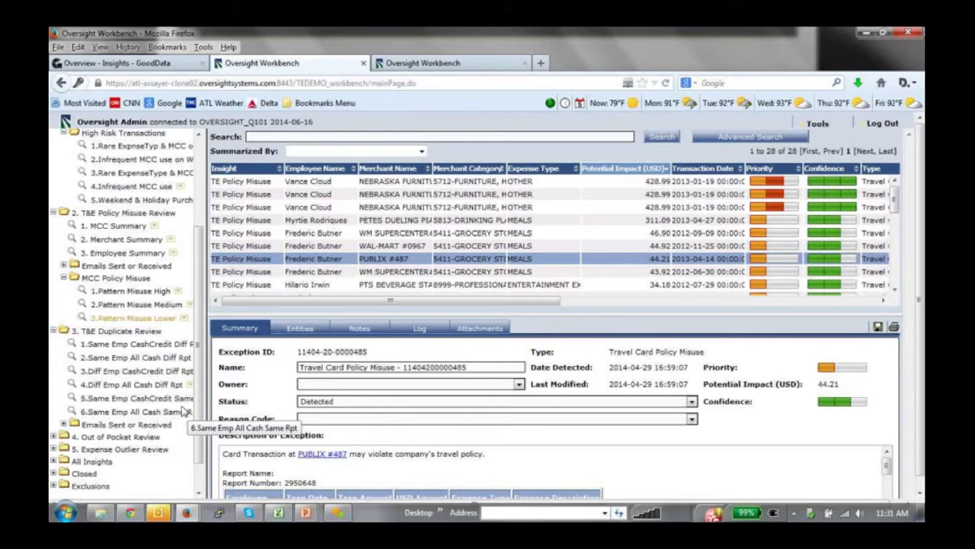
{"action": "left_click", "coordinate": [139, 344]}
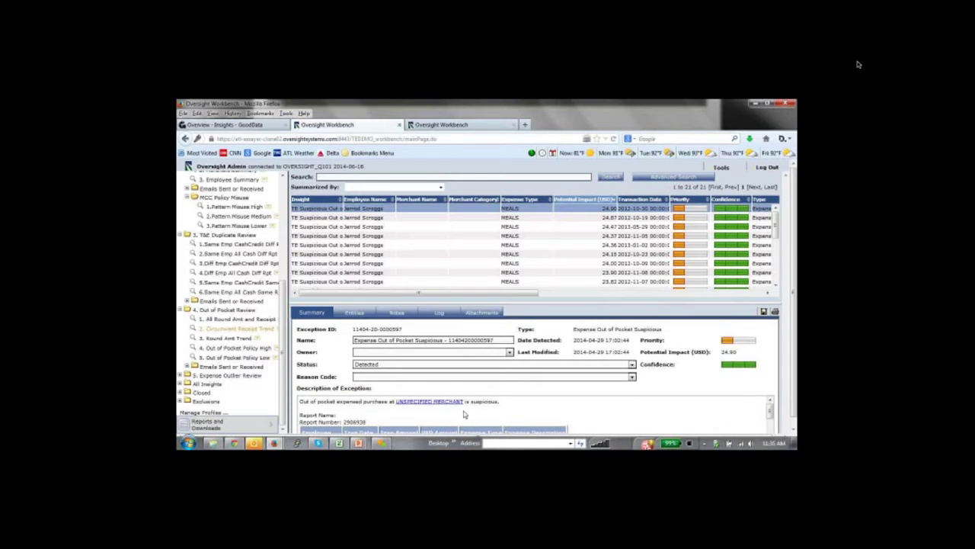
- Load the 1. All Round Amt and Receipt profile under Out of Pocket Review
{"action": "scroll", "coordinate": [464, 414], "scroll_direction": "down", "scroll_amount": 2}
{"action": "scroll", "coordinate": [457, 407], "scroll_direction": "up", "scroll_amount": 2}
{"action": "left_click", "coordinate": [236, 320]}
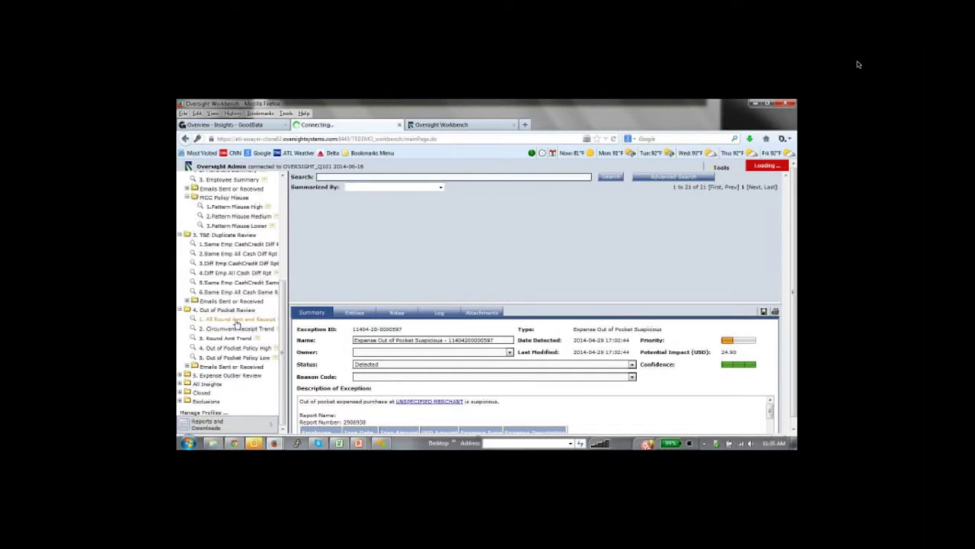
- Review the details of the highest-impact suspicious out-of-pocket meal exception, and load the 4. Out of Pocket Policy High profile
{"action": "double_click", "coordinate": [490, 220]}
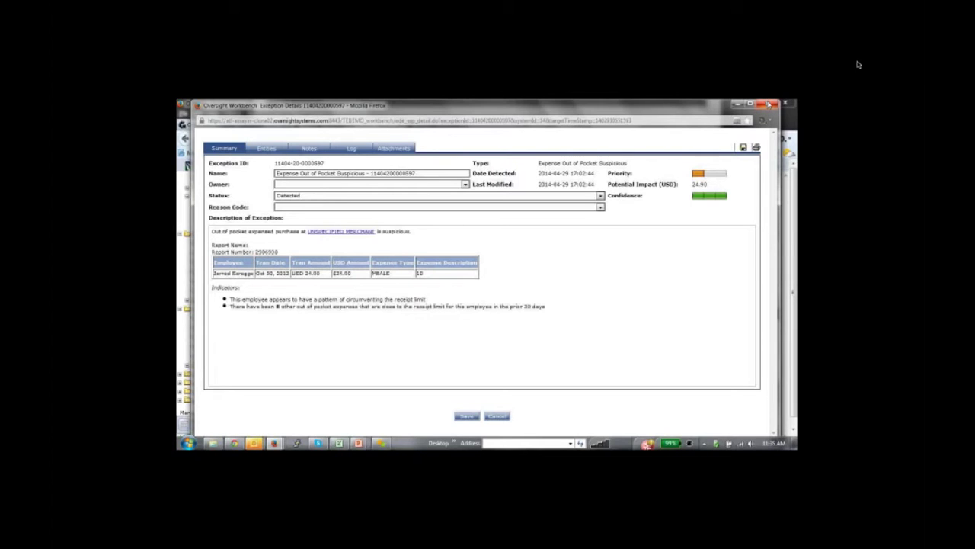
{"action": "left_click", "coordinate": [768, 104]}
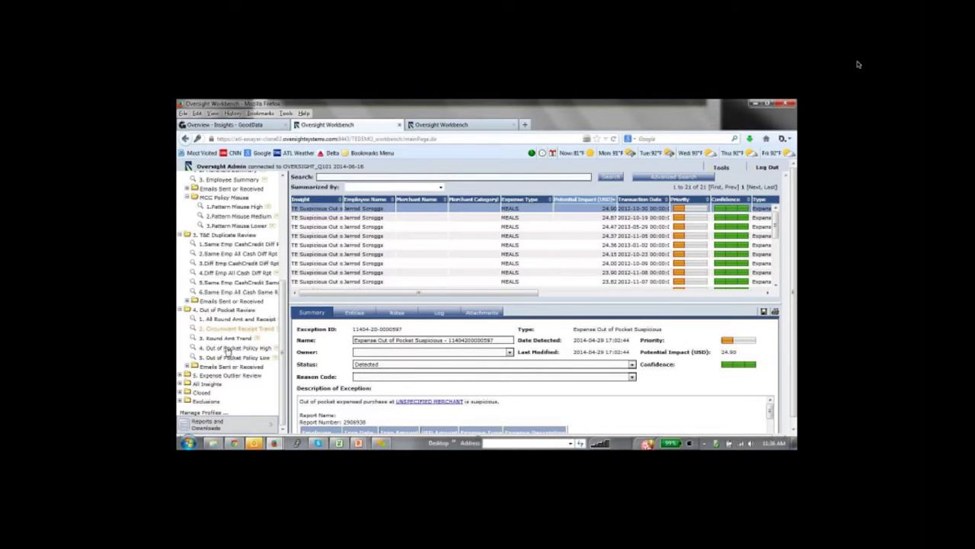
{"action": "left_click", "coordinate": [228, 347]}
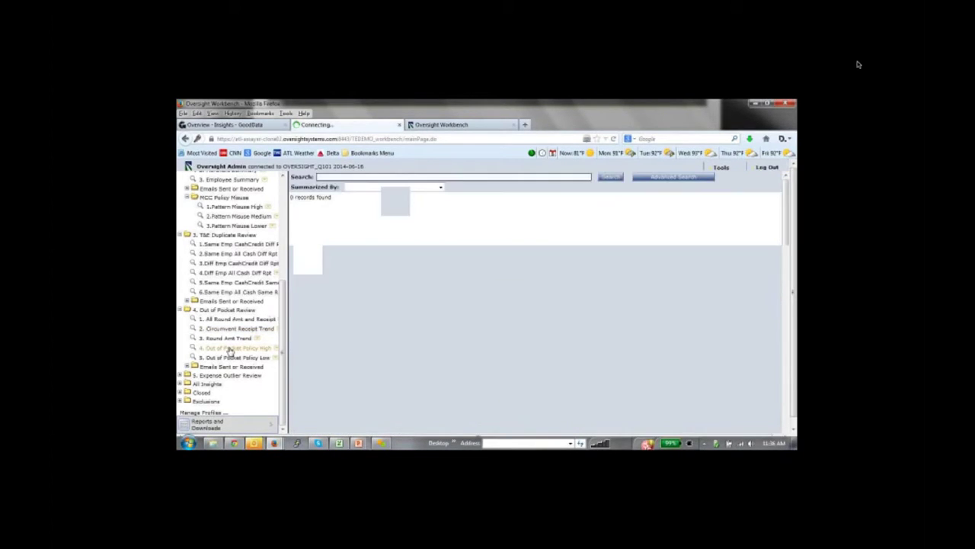
- Load the 5. Out of Pocket Policy Low profile and review the details of its highest-impact exception, closing the window without saving
{"action": "left_click", "coordinate": [216, 358]}
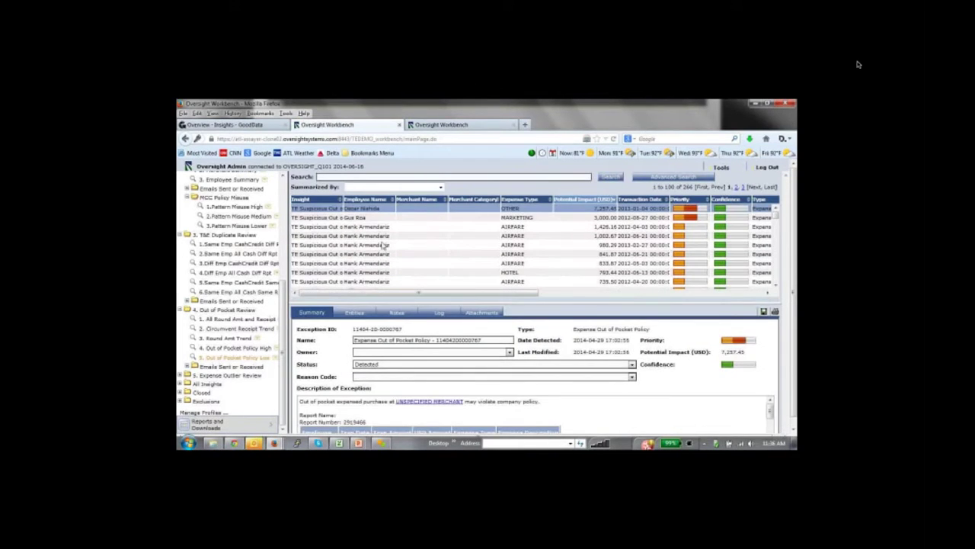
{"action": "scroll", "coordinate": [539, 414], "scroll_direction": "down", "scroll_amount": 4}
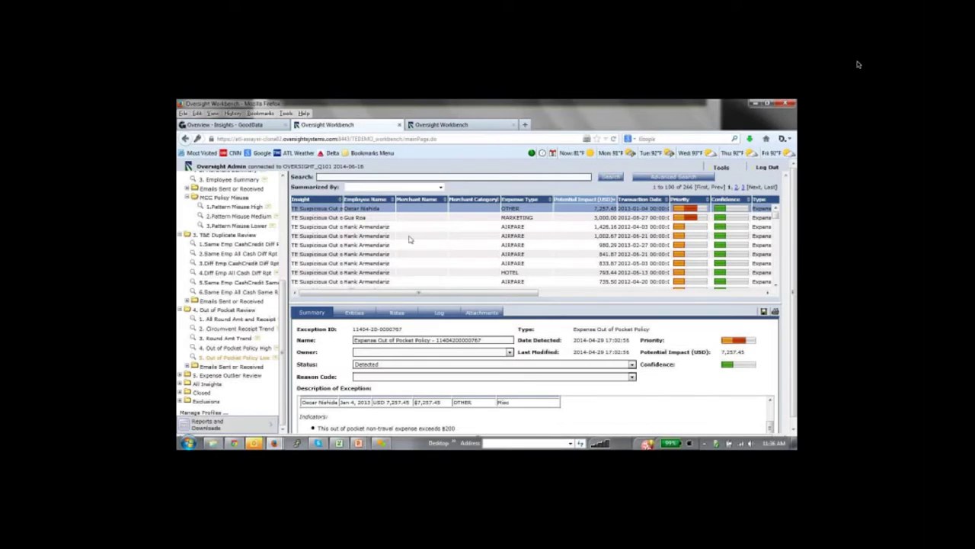
{"action": "left_click", "coordinate": [357, 210]}
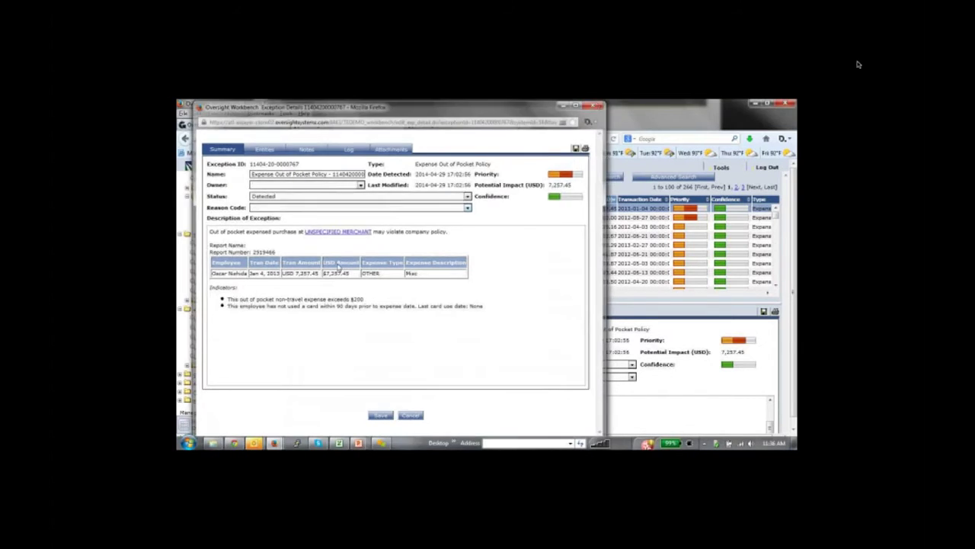
{"action": "key", "text": "ctrl+w"}
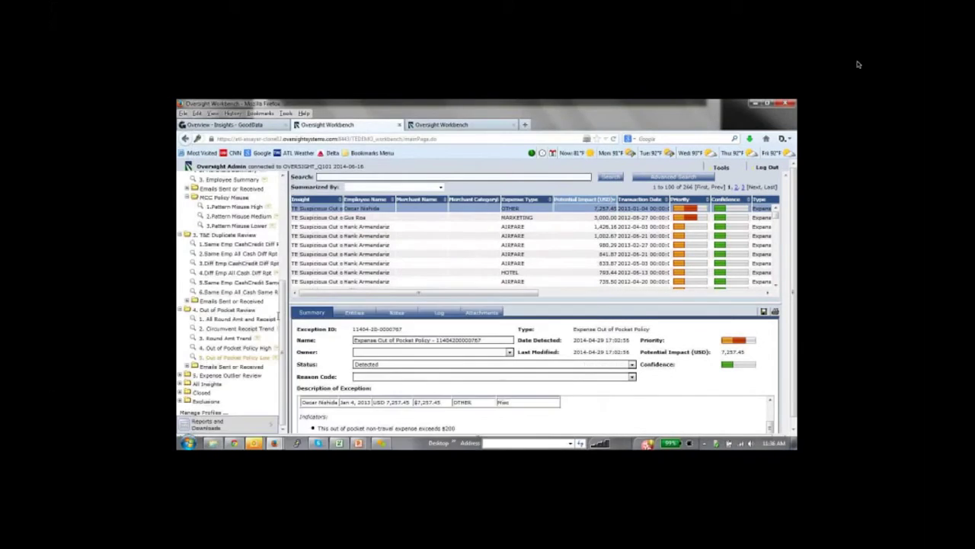
- Load the Summary By Employee profile under All Insights and sort the employees by potential impact, highest first
{"action": "left_click", "coordinate": [187, 385]}
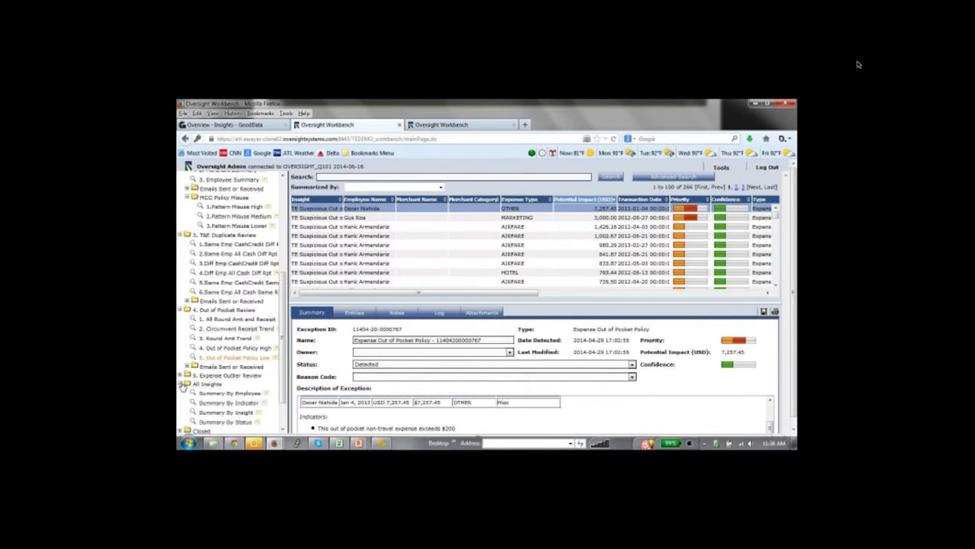
{"action": "left_click", "coordinate": [221, 392]}
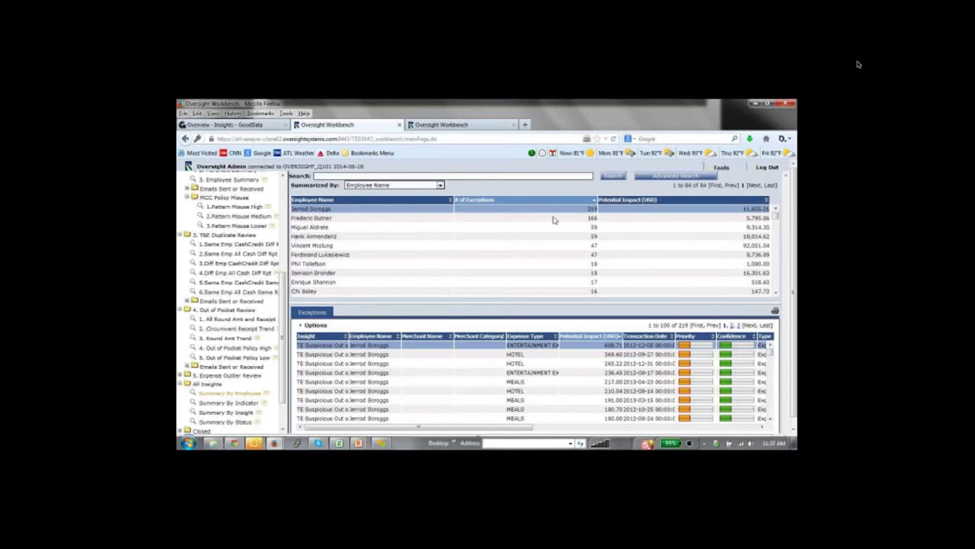
{"action": "left_click", "coordinate": [638, 202]}
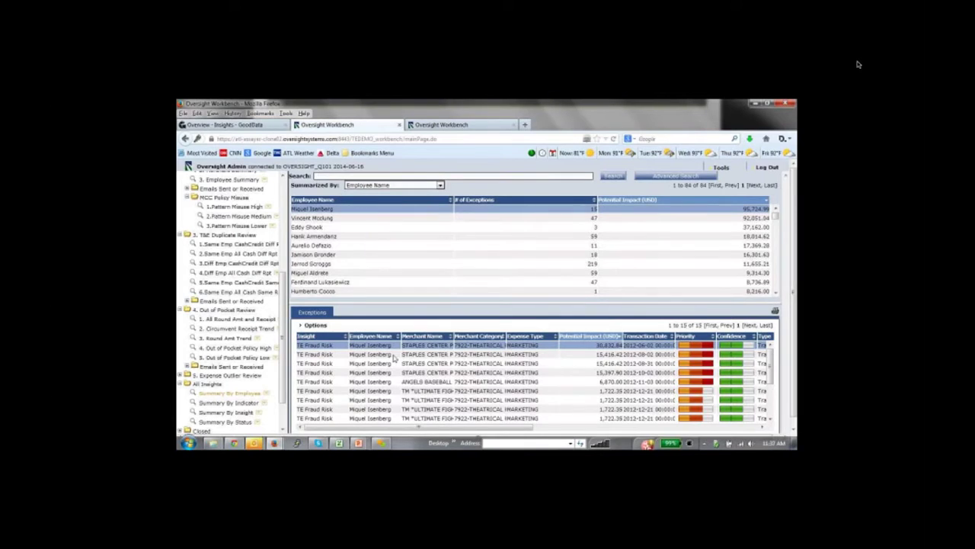
- Review the top employee's highest-impact fraud risk exception, and re-sort the employee summary by number of exceptions, highest first
{"action": "double_click", "coordinate": [392, 346]}
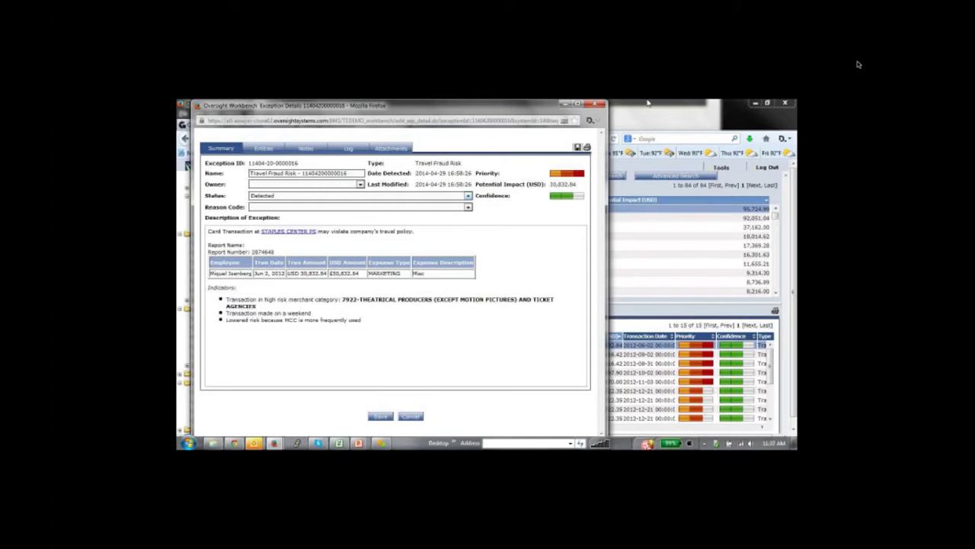
{"action": "left_click", "coordinate": [598, 106]}
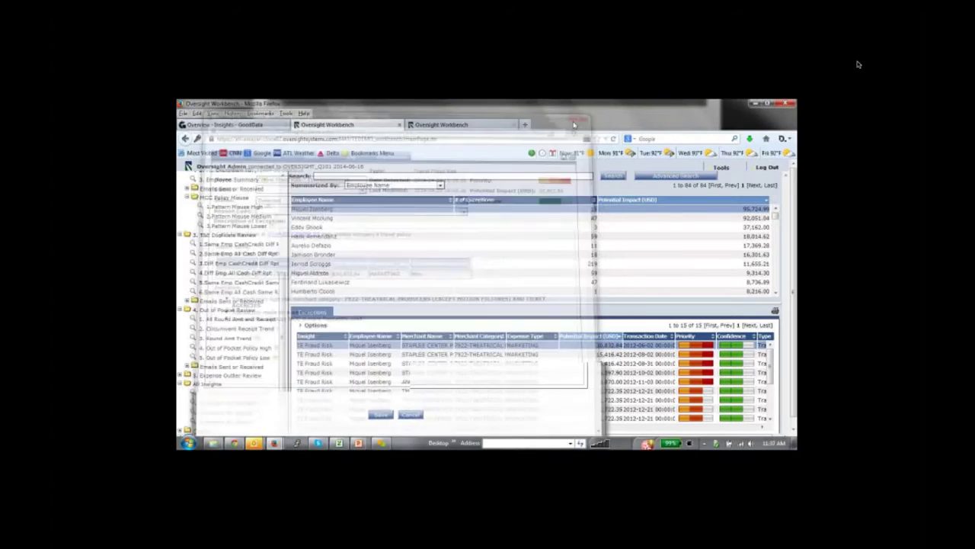
{"action": "left_click", "coordinate": [505, 200]}
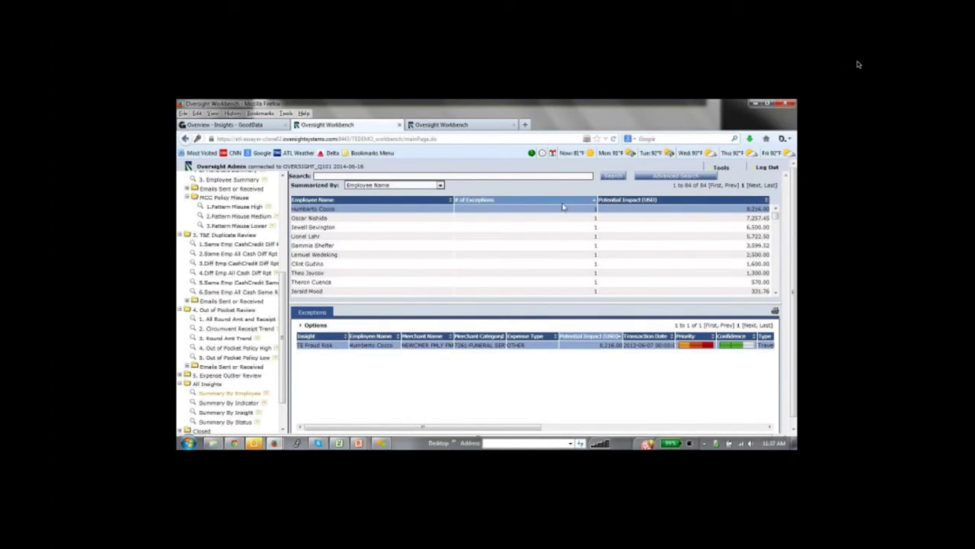
{"action": "left_click", "coordinate": [563, 205]}
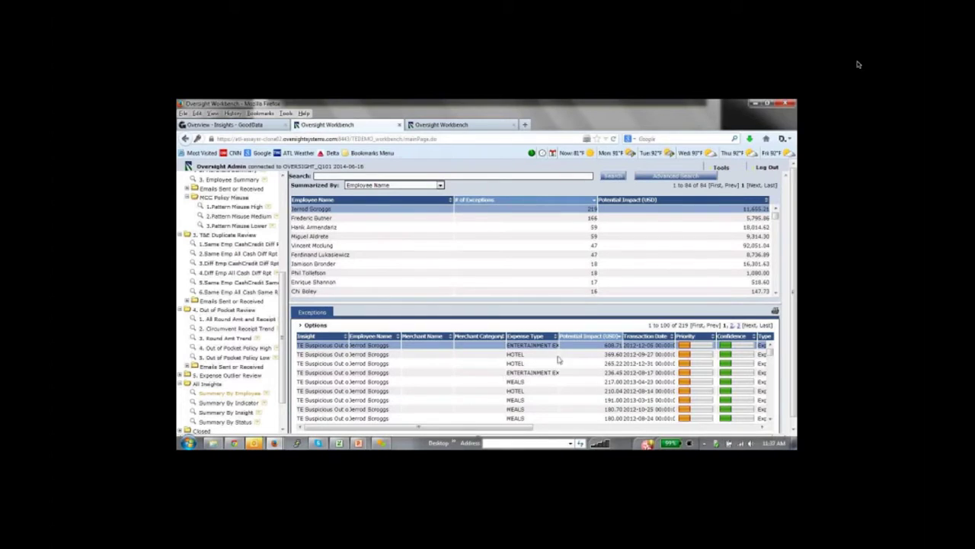
{"action": "left_click", "coordinate": [597, 357]}
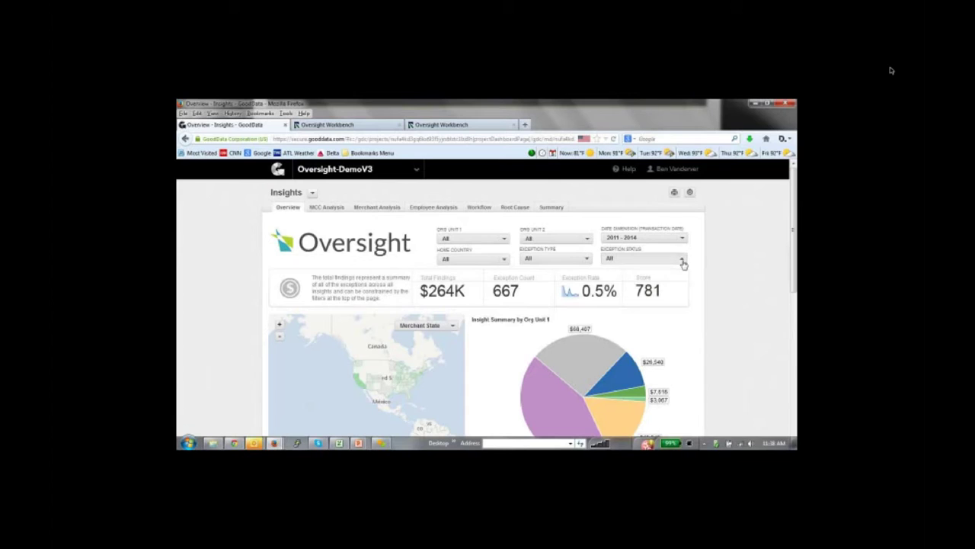
- Switch to the GoodData Insights Overview dashboard and review the Exception Status filter and the amounts on the Merchant State map
{"action": "left_click", "coordinate": [683, 259]}
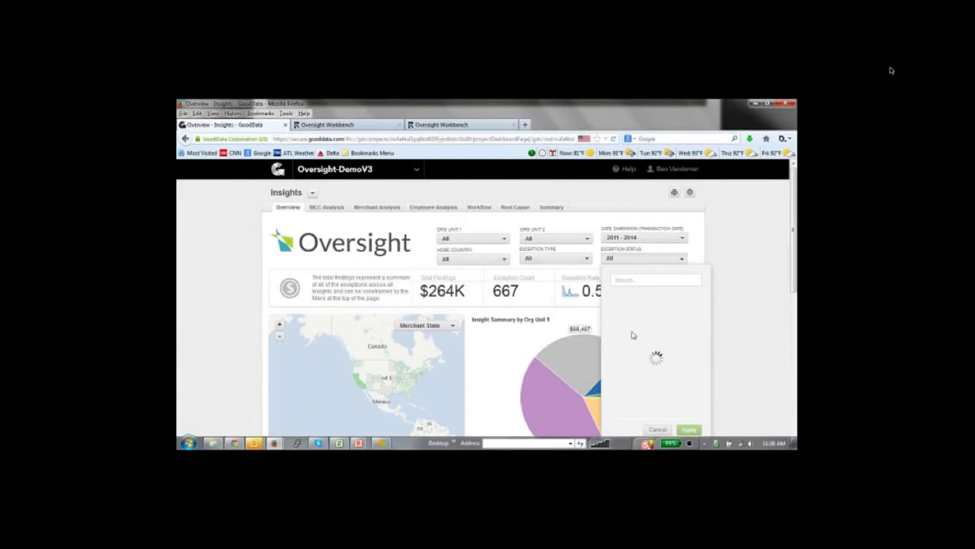
{"action": "scroll", "coordinate": [631, 334], "scroll_direction": "down", "scroll_amount": 1}
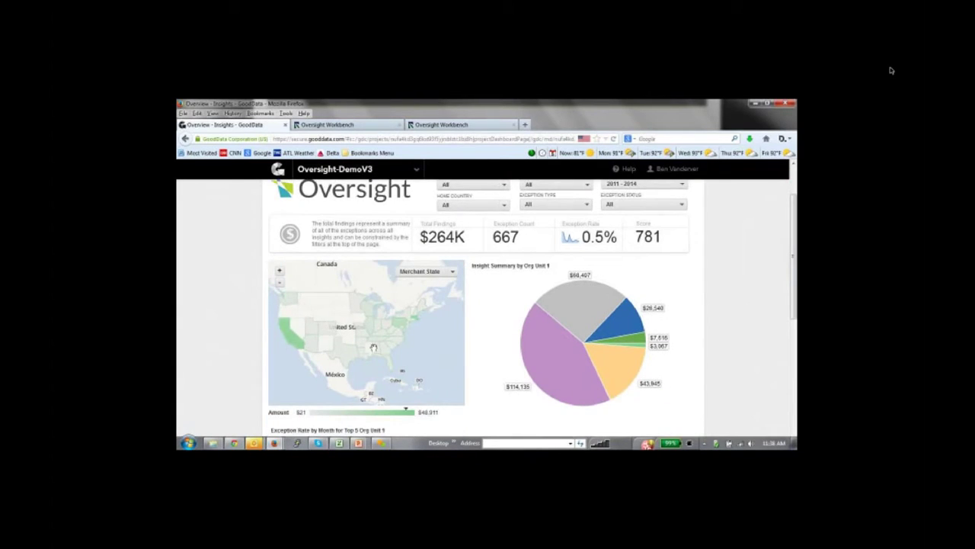
{"action": "mouse_move", "coordinate": [395, 340]}
{"action": "mouse_move", "coordinate": [417, 325]}
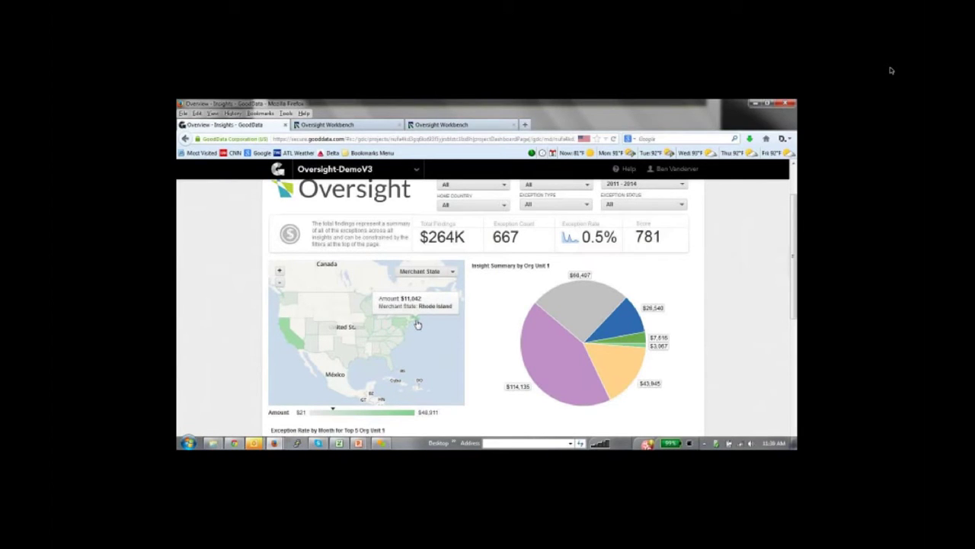
{"action": "left_click", "coordinate": [453, 273]}
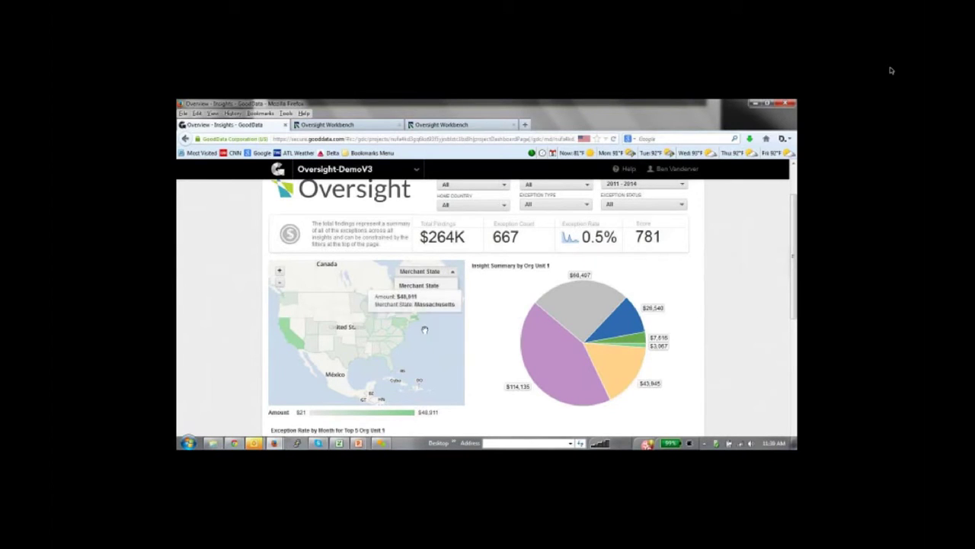
{"action": "left_click", "coordinate": [492, 325]}
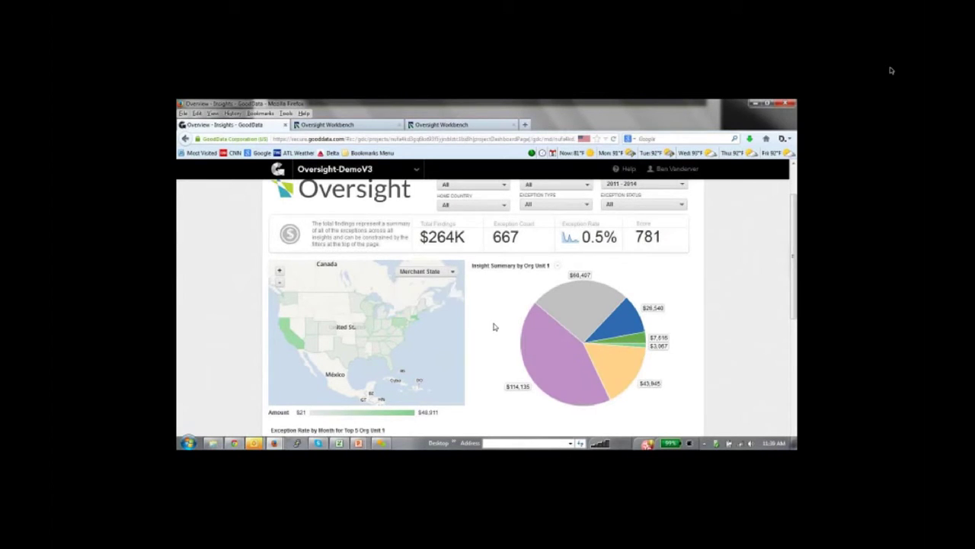
- Drill into Region 1 from the Insight Summary by Org Unit 1 pie chart and sort its departments by amount, highest first
{"action": "mouse_move", "coordinate": [566, 305]}
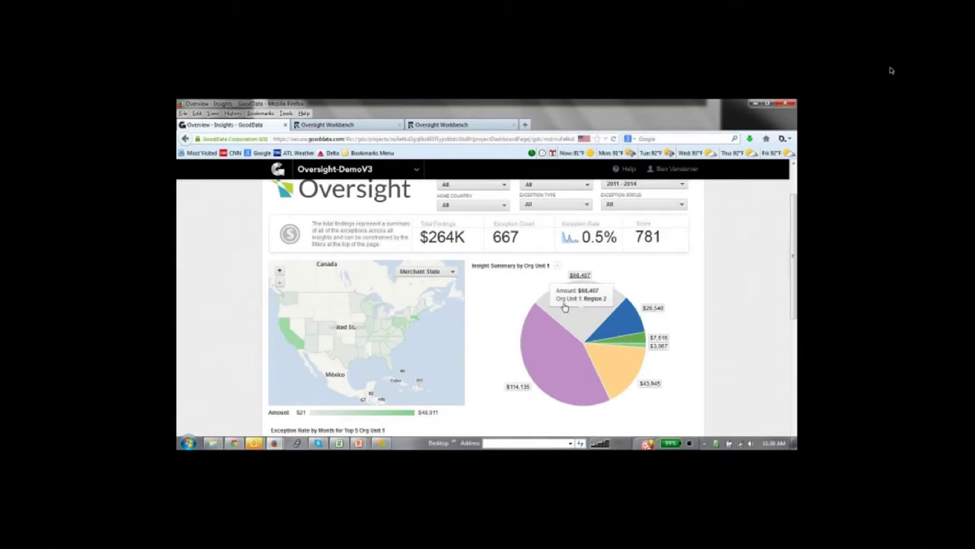
{"action": "mouse_move", "coordinate": [563, 360]}
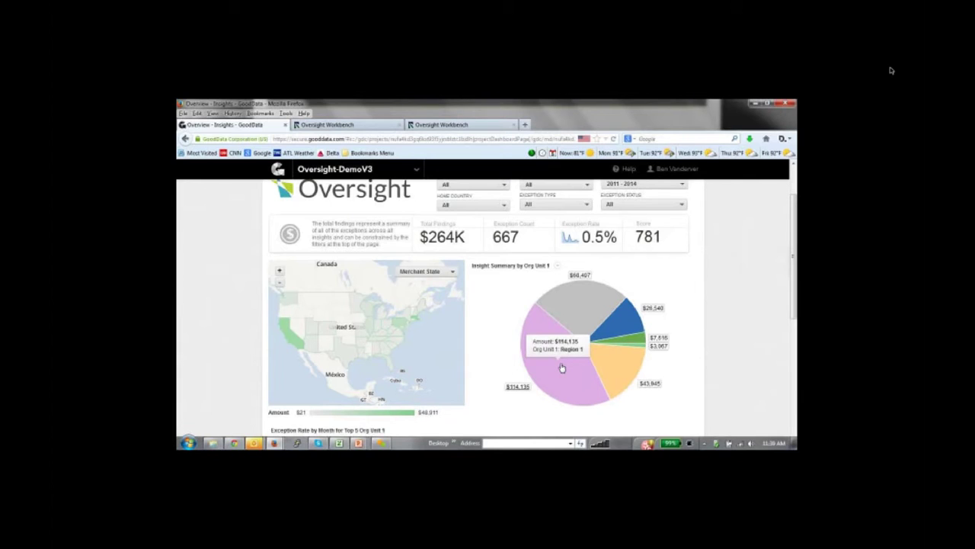
{"action": "left_click", "coordinate": [562, 368]}
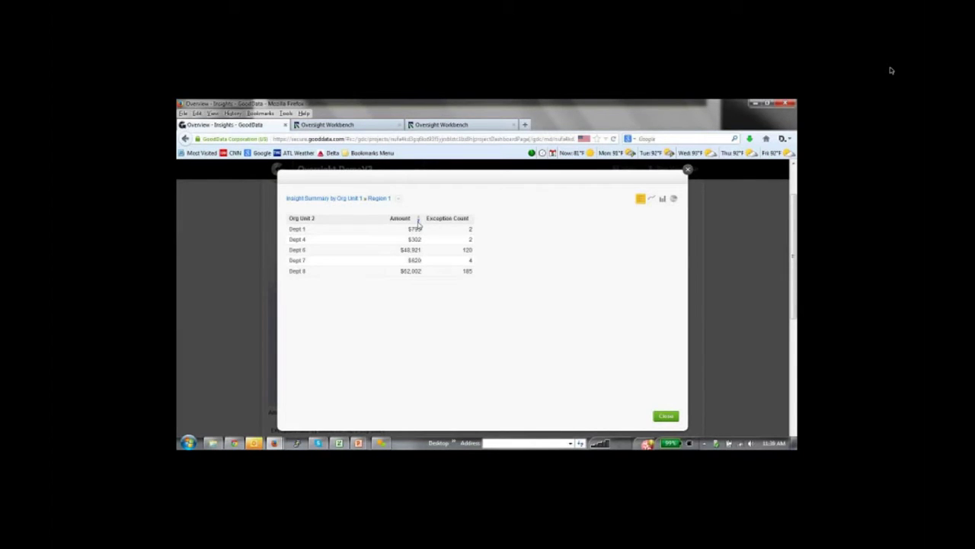
{"action": "left_click", "coordinate": [417, 221]}
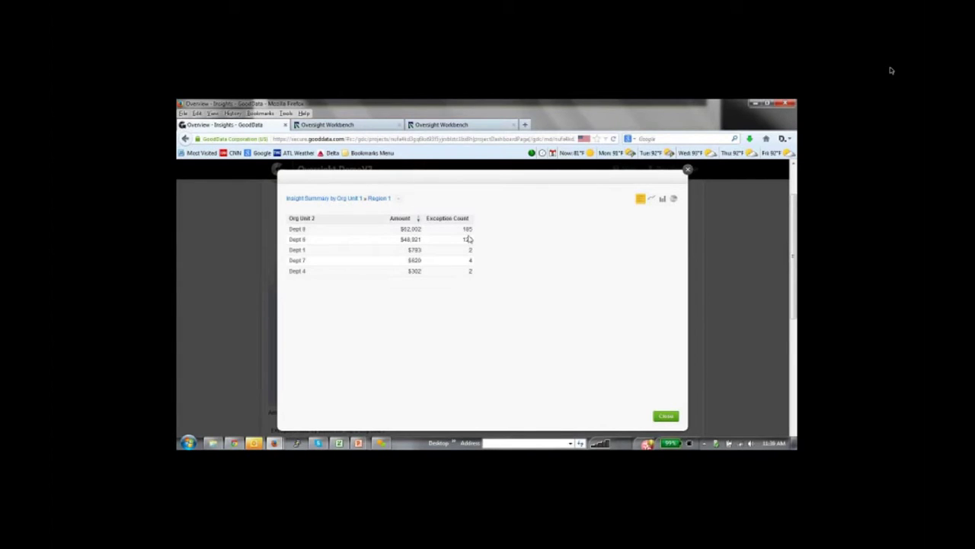
- Drill down through Dept 8 and Group 4 to the employee list, and close the drill-down report
{"action": "left_click", "coordinate": [303, 233]}
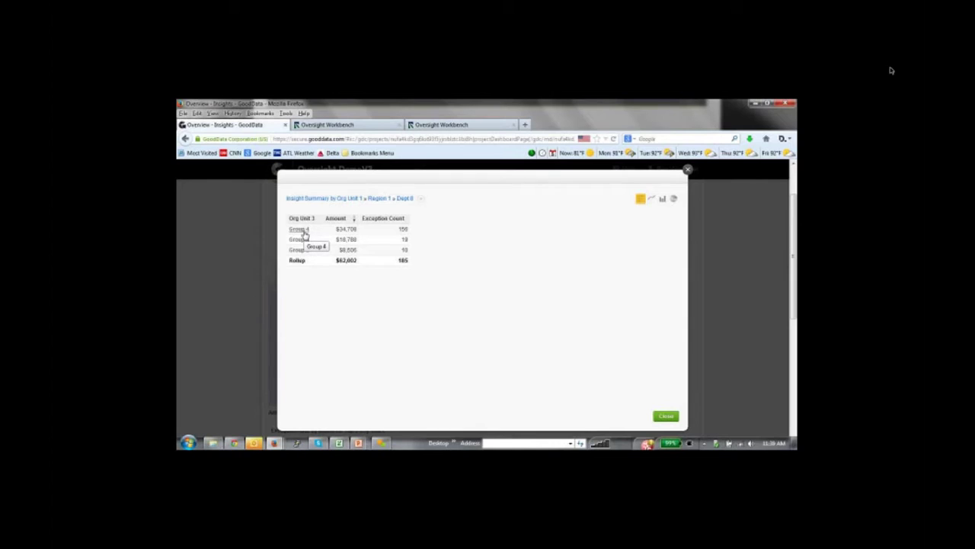
{"action": "left_click", "coordinate": [303, 231]}
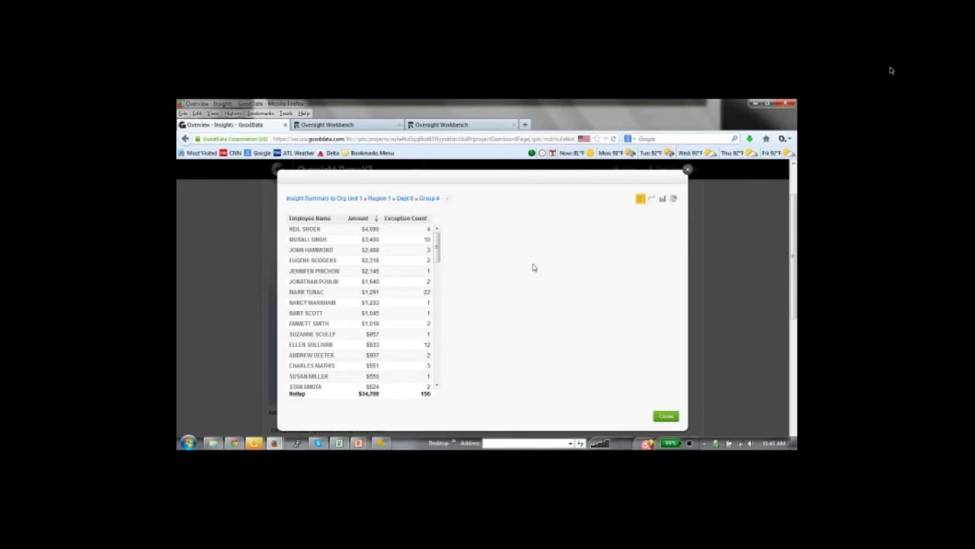
{"action": "left_click", "coordinate": [687, 169]}
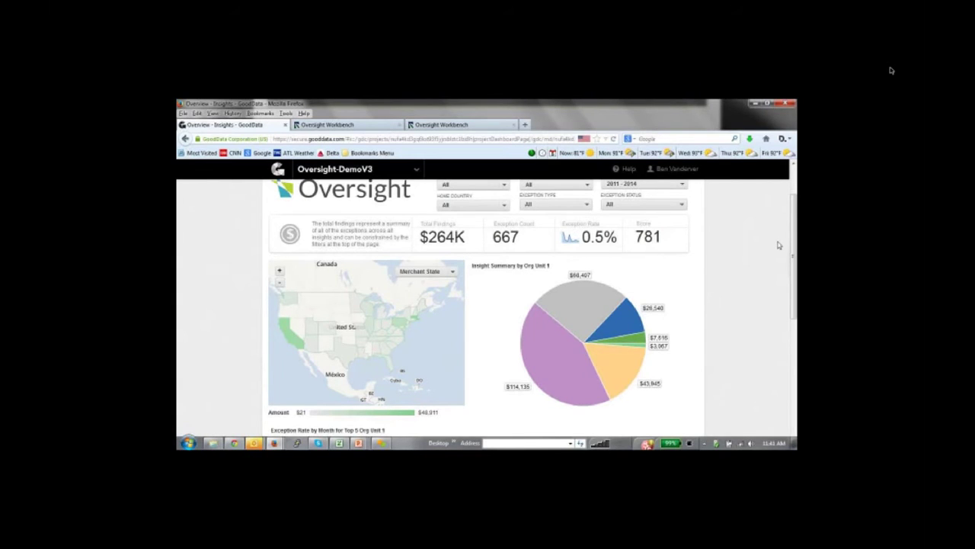
- Review the Exception Rate by Month for Top 5 Org Unit 1 chart, including the May 2012 peak
{"action": "left_click_drag", "start_coordinate": [793, 252], "coordinate": [760, 362]}
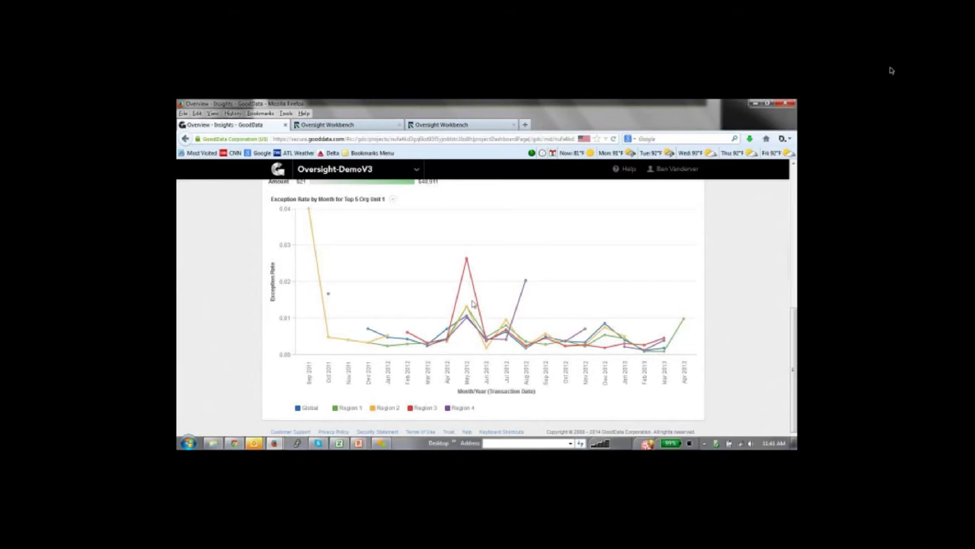
{"action": "mouse_move", "coordinate": [467, 261]}
{"action": "scroll", "coordinate": [793, 186], "scroll_direction": "up", "scroll_amount": 10}
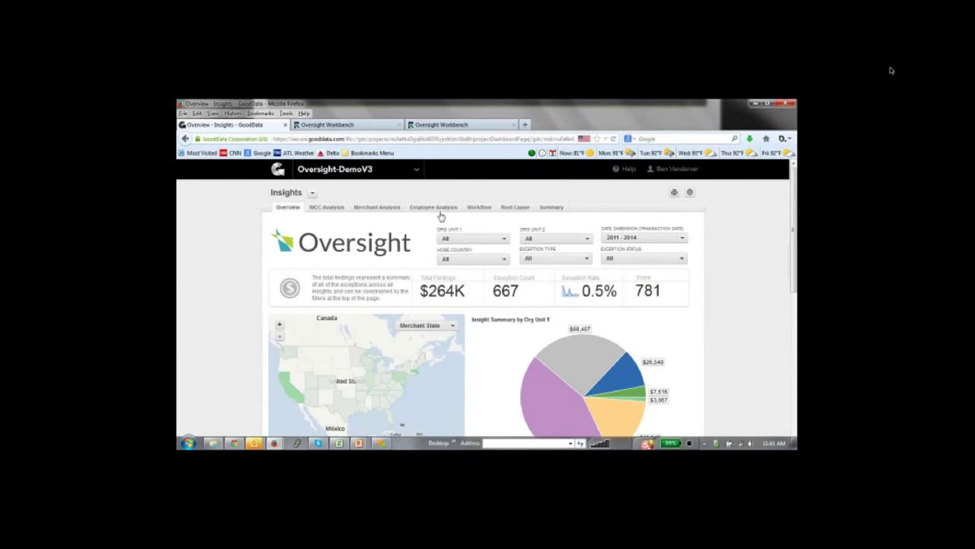
- Open the MCC Analysis dashboard and review the Airlines and Hotels and Motels spend in the Top 10 MC Groups chart
{"action": "left_click", "coordinate": [327, 207]}
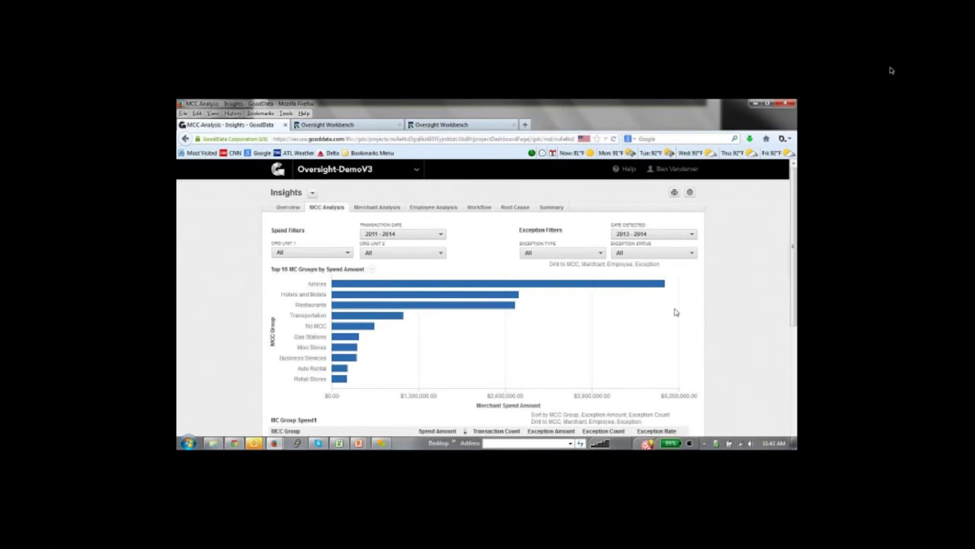
{"action": "mouse_move", "coordinate": [572, 274]}
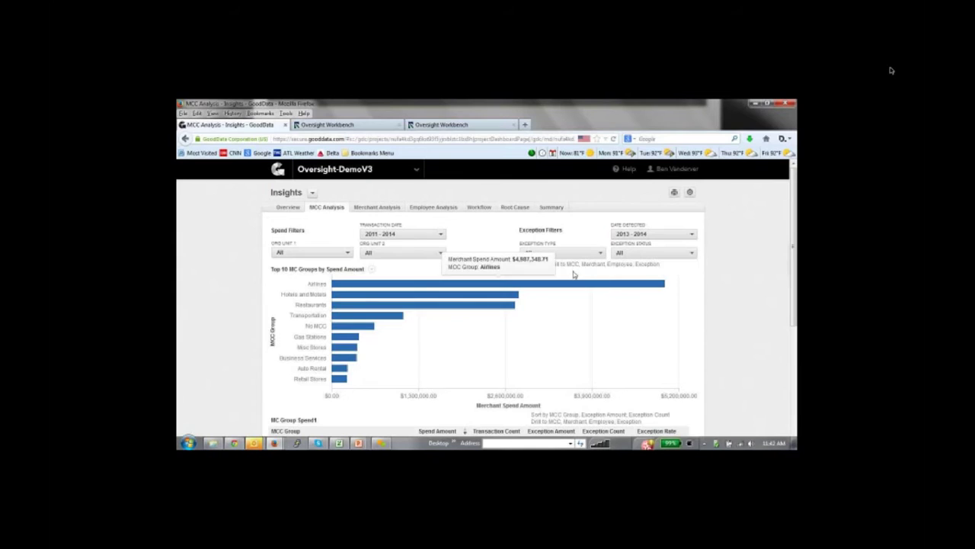
{"action": "mouse_move", "coordinate": [497, 296]}
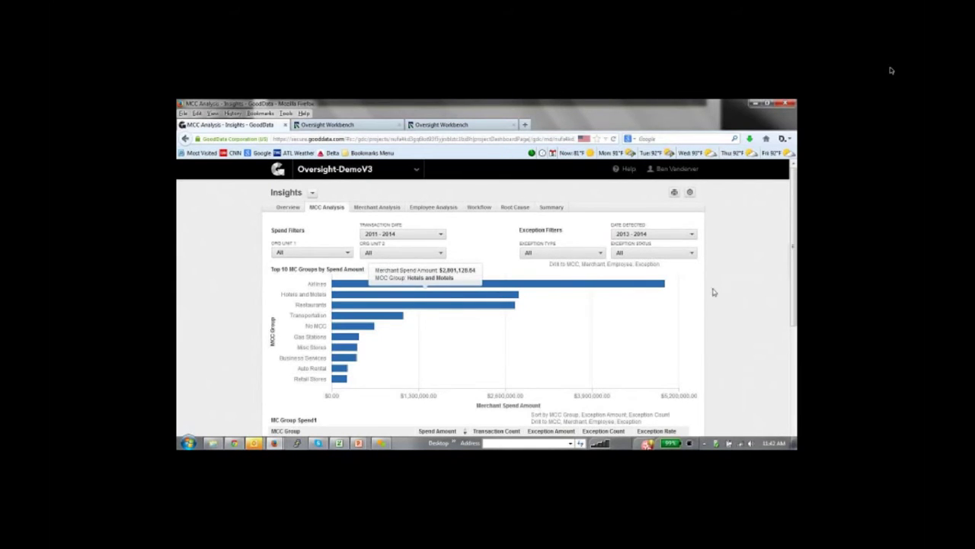
- Sort the MC Group Spend table by exception rate, highest first, and drill into High Risk Personal Services
{"action": "left_click_drag", "start_coordinate": [787, 265], "coordinate": [782, 377]}
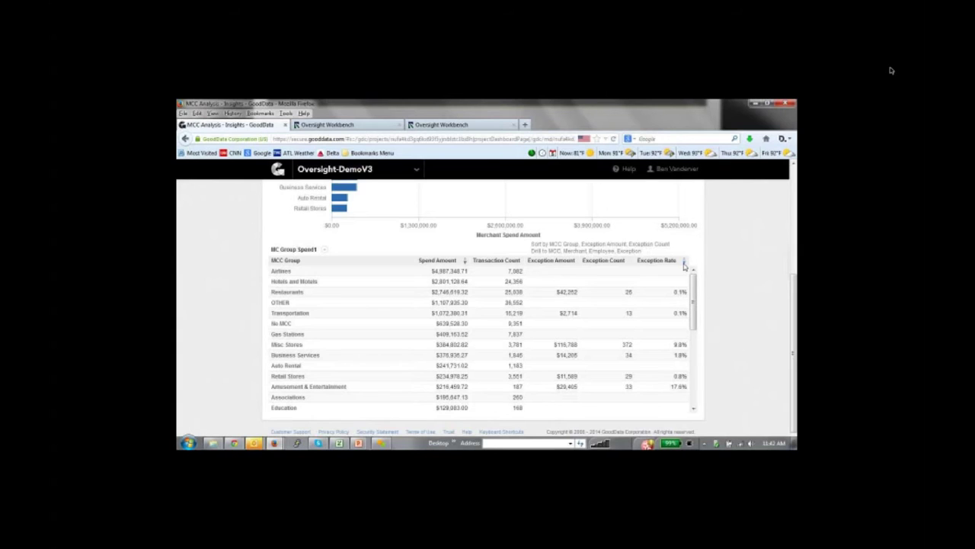
{"action": "left_click", "coordinate": [684, 262]}
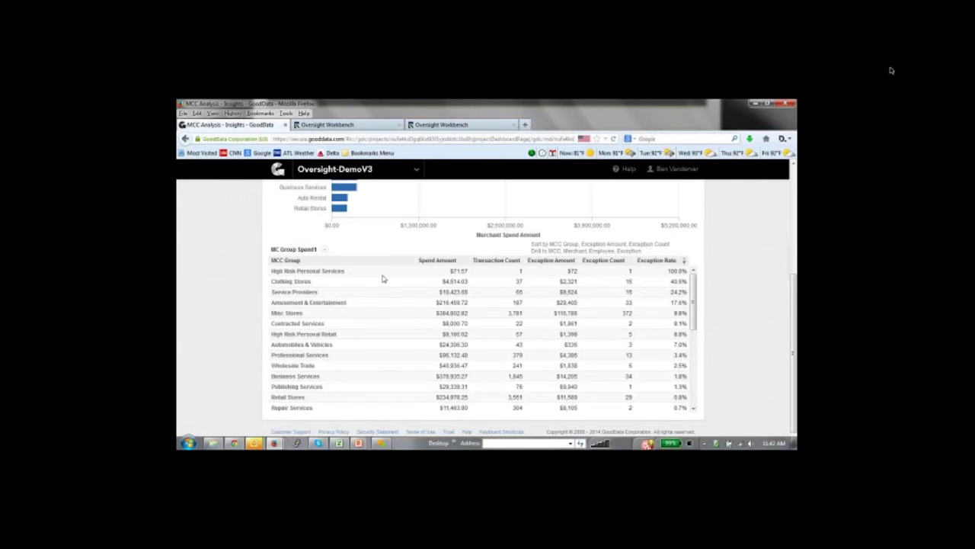
{"action": "left_click", "coordinate": [328, 274]}
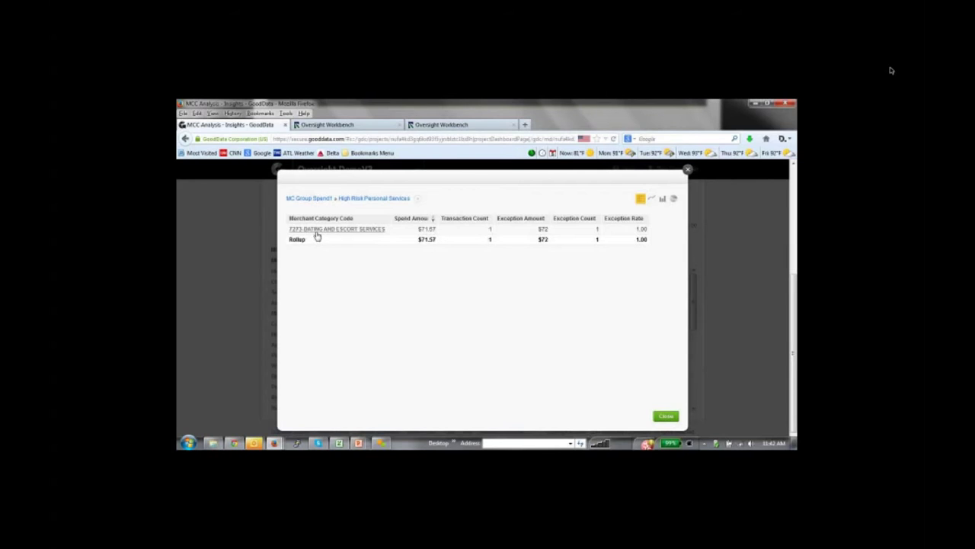
- Drill into the 7273-Dating and Escort Services category to see its merchants, and close the drill-down report
{"action": "left_click", "coordinate": [316, 229]}
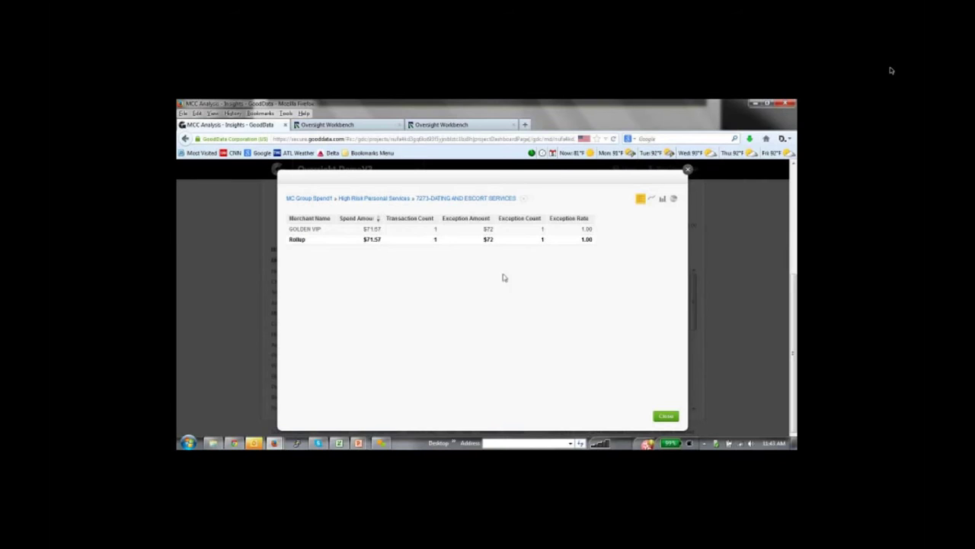
{"action": "left_click", "coordinate": [688, 169]}
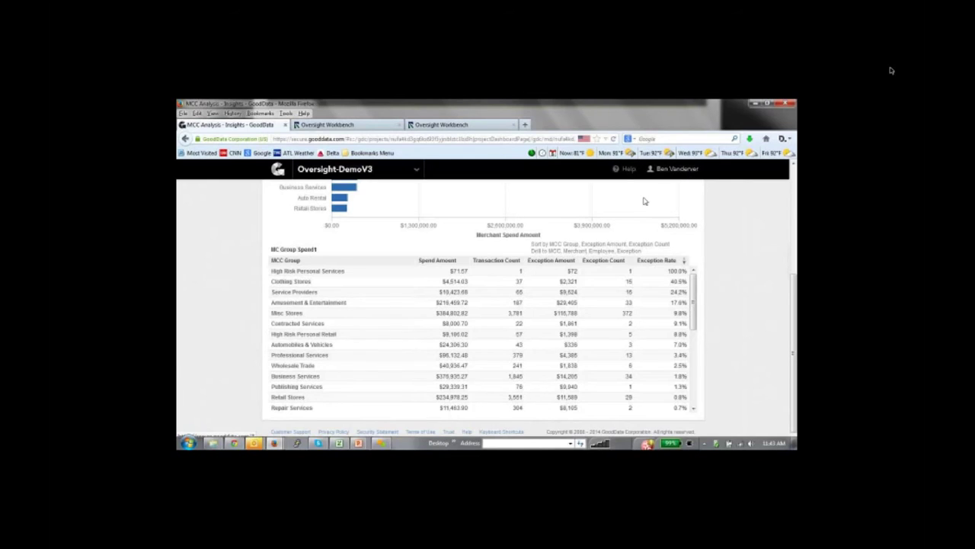
- Open the Merchant Analysis dashboard and review the Top 10 Merchants By Spend chart
{"action": "scroll", "coordinate": [646, 199], "scroll_direction": "up", "scroll_amount": 3}
{"action": "scroll", "coordinate": [376, 206], "scroll_direction": "up", "scroll_amount": 2}
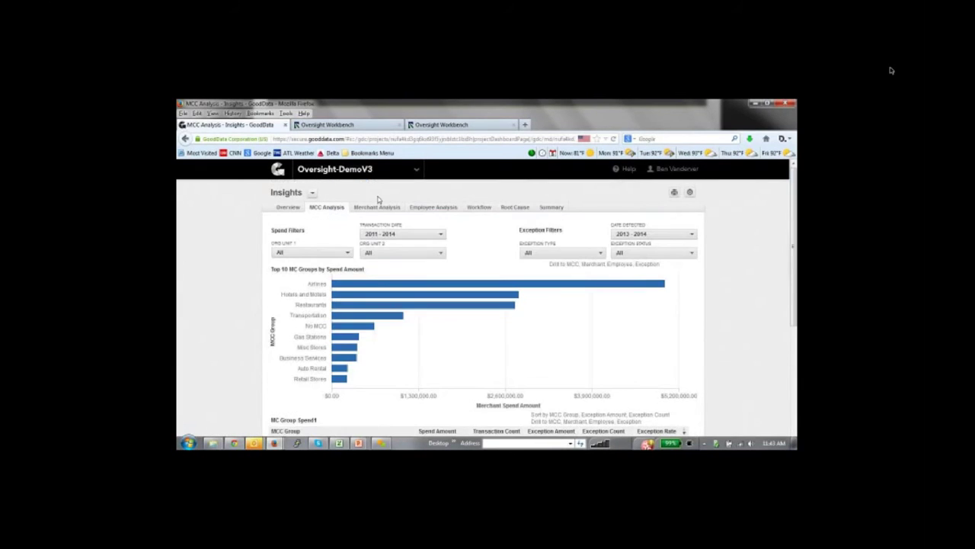
{"action": "left_click", "coordinate": [582, 284]}
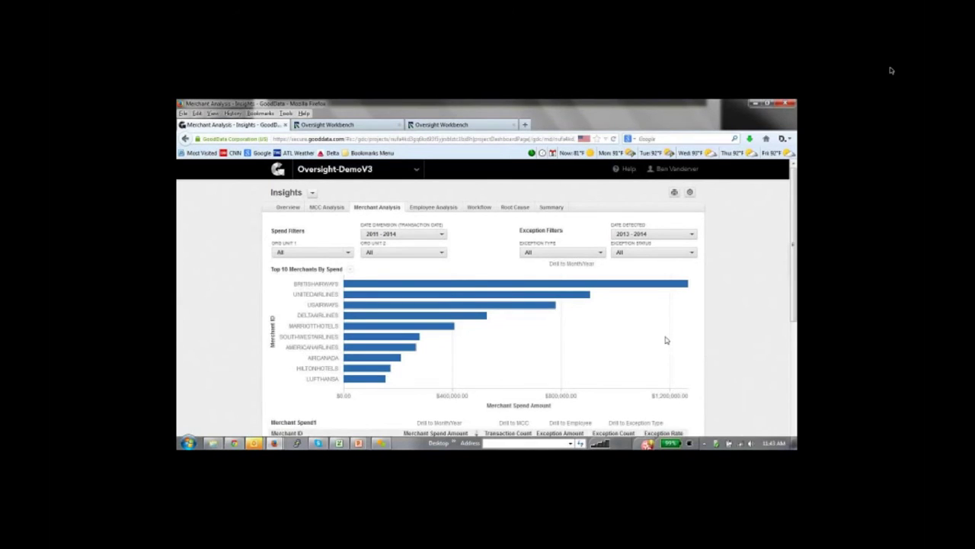
- Open the Employee Analysis dashboard and sort the Employee Spend Analysis table by exception rate, highest first
{"action": "left_click", "coordinate": [425, 208]}
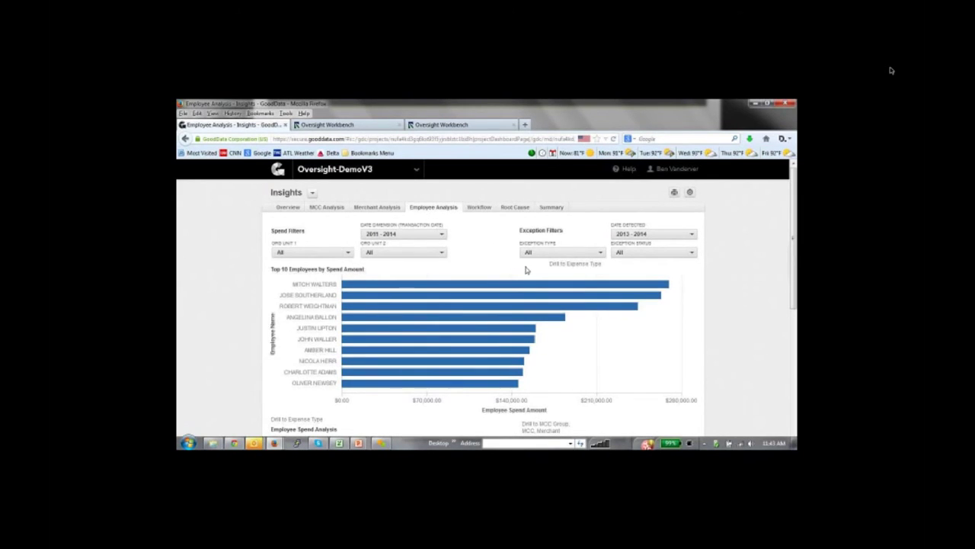
{"action": "mouse_move", "coordinate": [525, 286]}
{"action": "left_click_drag", "start_coordinate": [794, 253], "coordinate": [792, 347]}
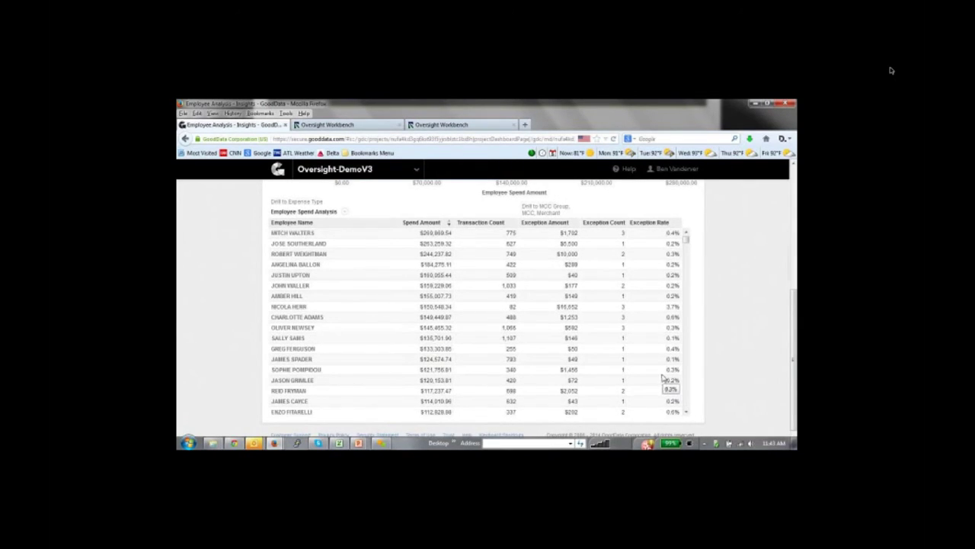
{"action": "left_click", "coordinate": [675, 224]}
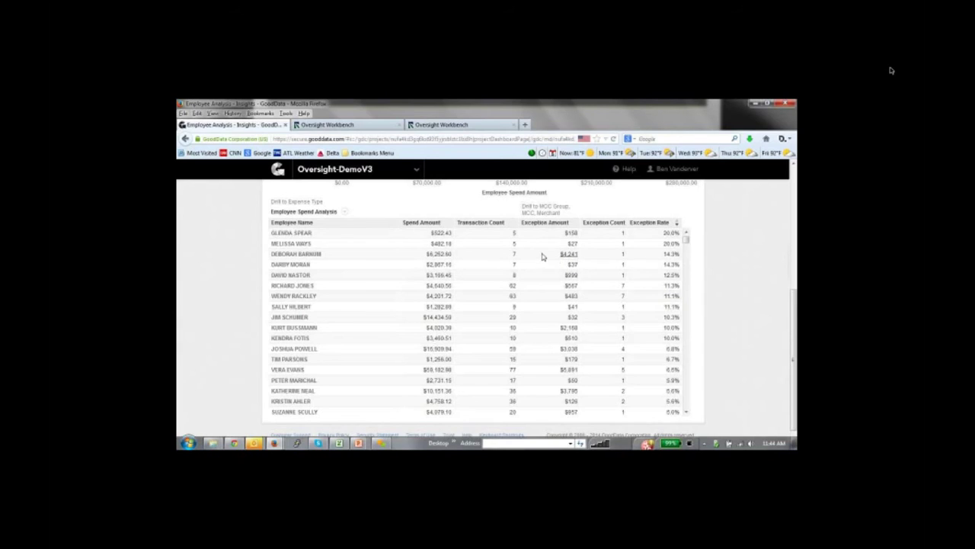
- Open the Workflow dashboard and review the Exception Status by Insight chart, including TE Fraud Risk
{"action": "scroll", "coordinate": [538, 252], "scroll_direction": "up", "scroll_amount": 3}
{"action": "scroll", "coordinate": [538, 251], "scroll_direction": "up", "scroll_amount": 3}
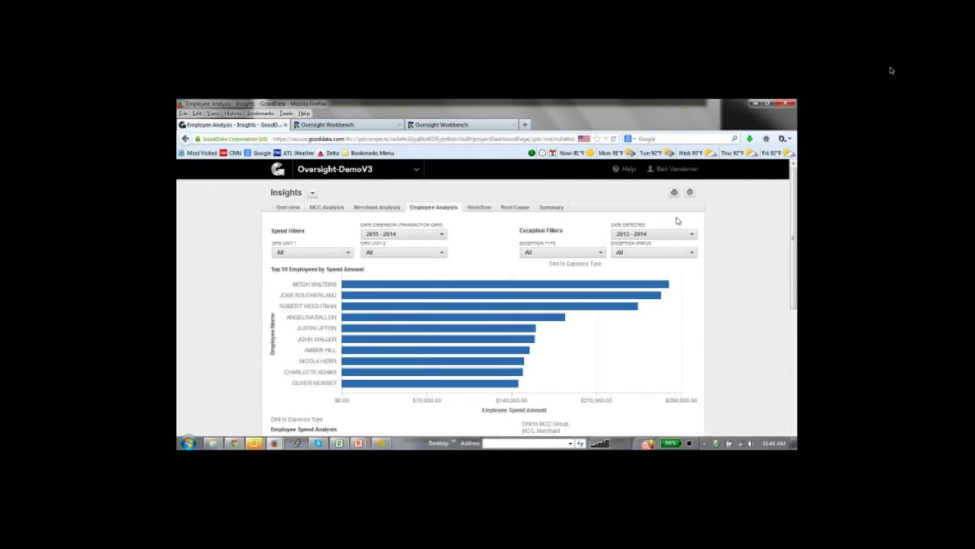
{"action": "left_click", "coordinate": [479, 207]}
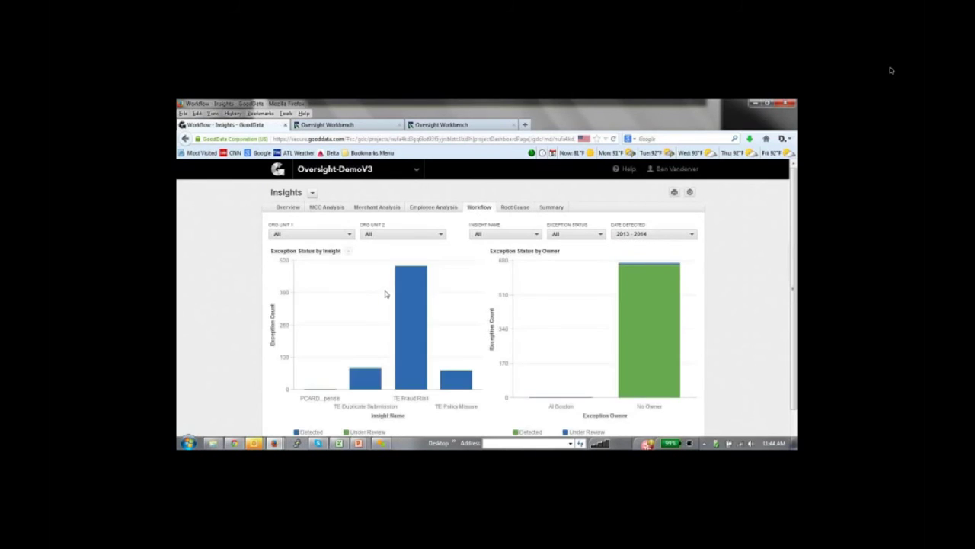
{"action": "mouse_move", "coordinate": [391, 316]}
- Open the Root Cause dashboard and examine the Exceptions by Reason Code chart
{"action": "left_click", "coordinate": [515, 208]}
{"action": "scroll", "coordinate": [521, 296], "scroll_direction": "down", "scroll_amount": 1}
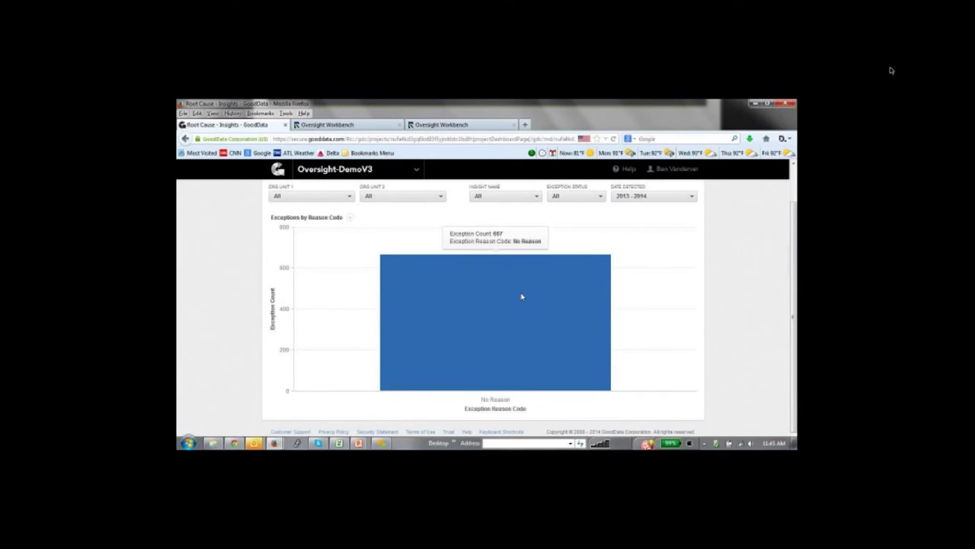